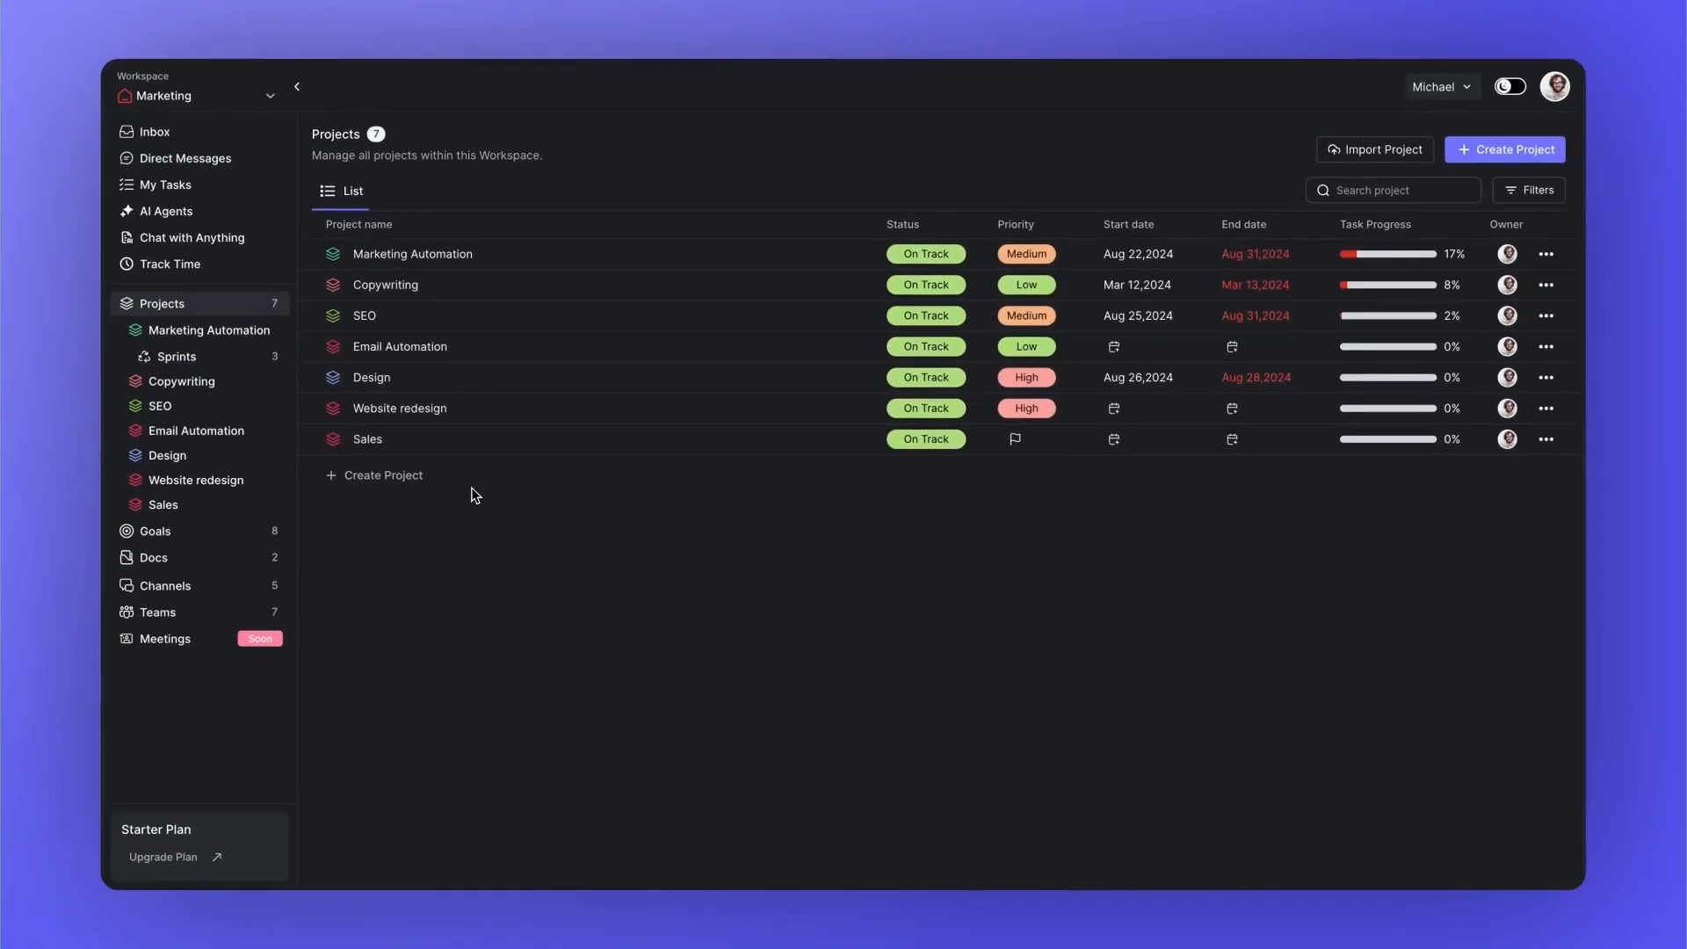
Step: Open the Marketing Automation project and add a task named "Automate newsletter emails" to the Open group
left_click(468, 255)
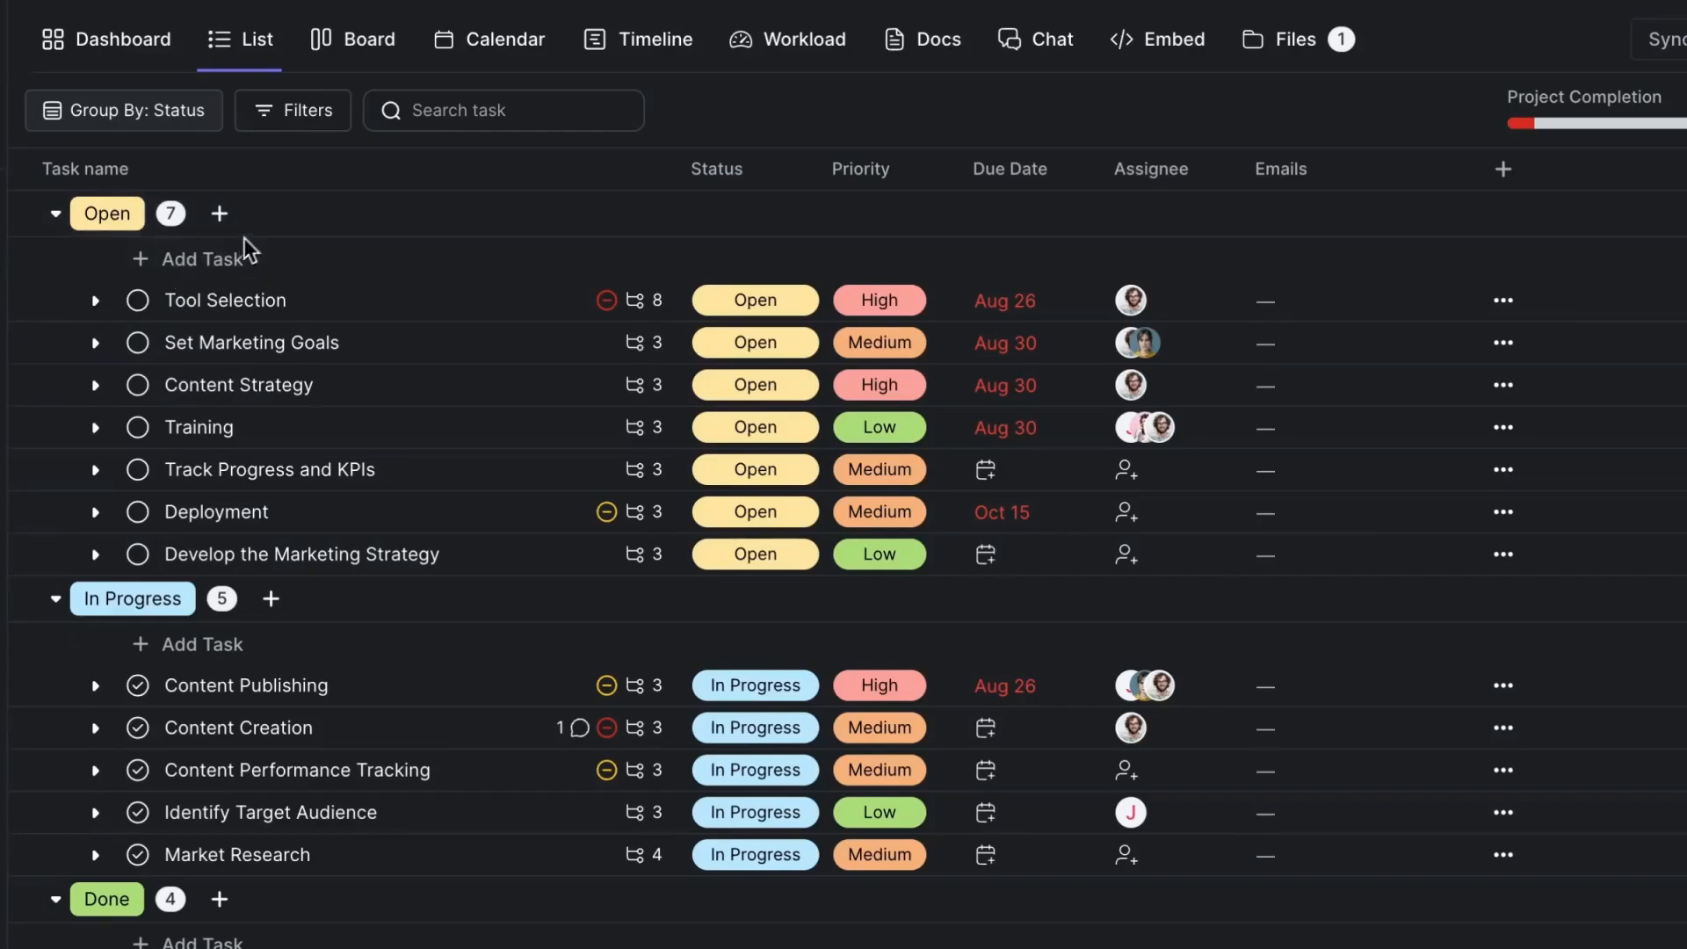
left_click(207, 274)
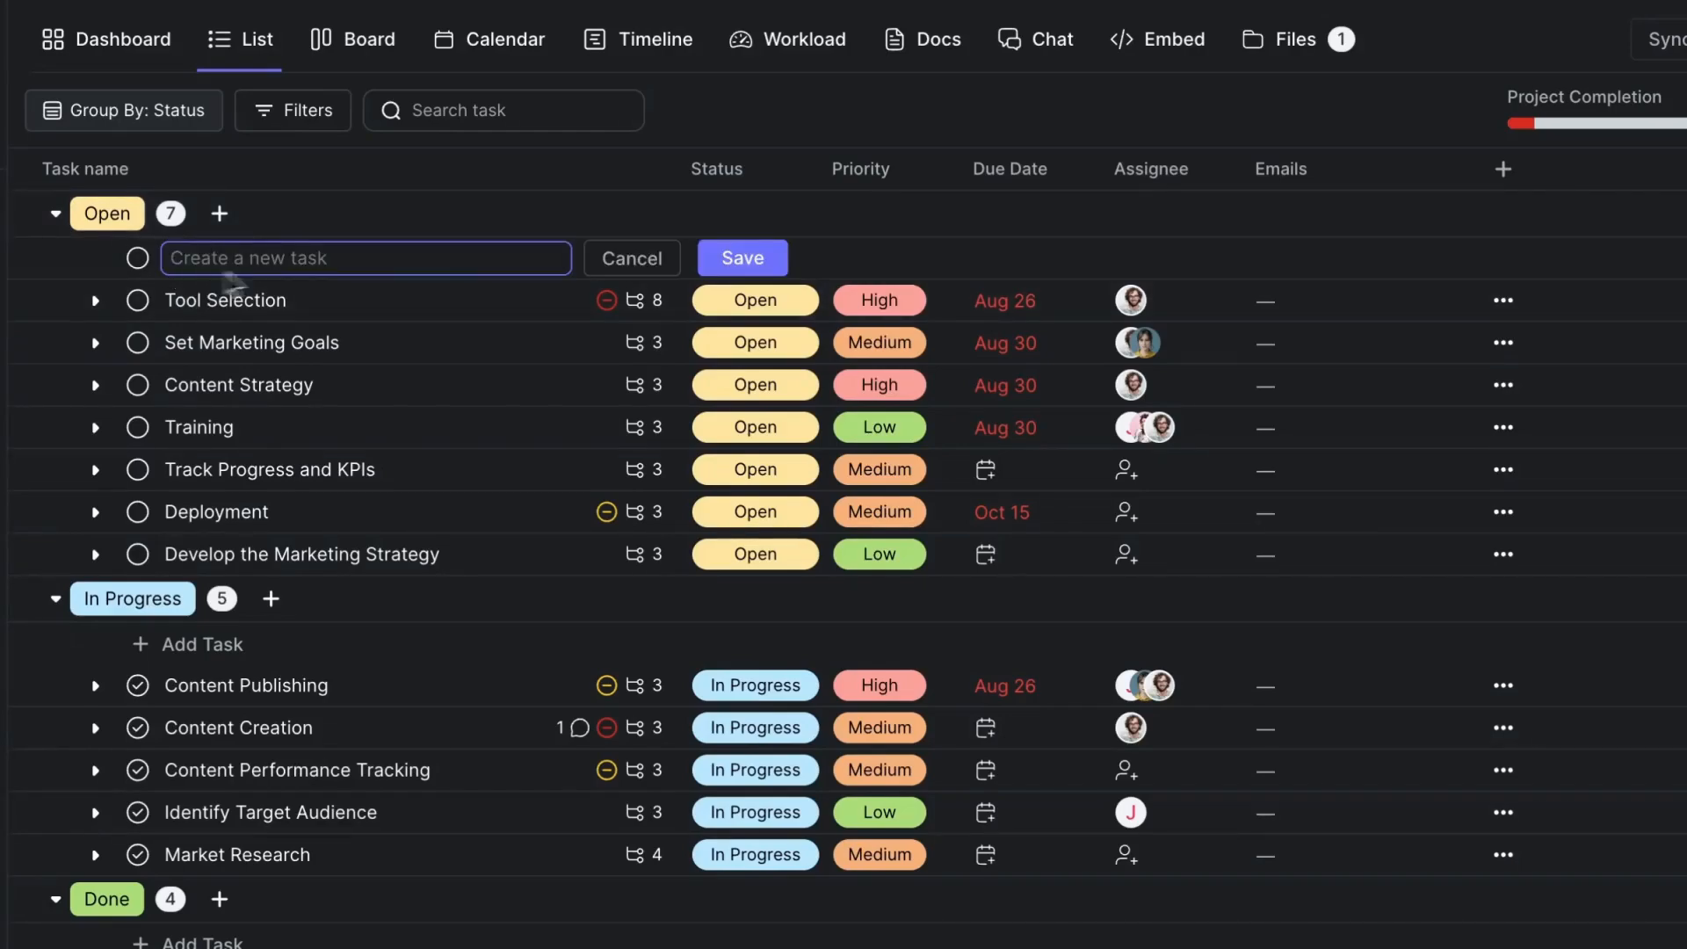
type("Automate newsletter emails")
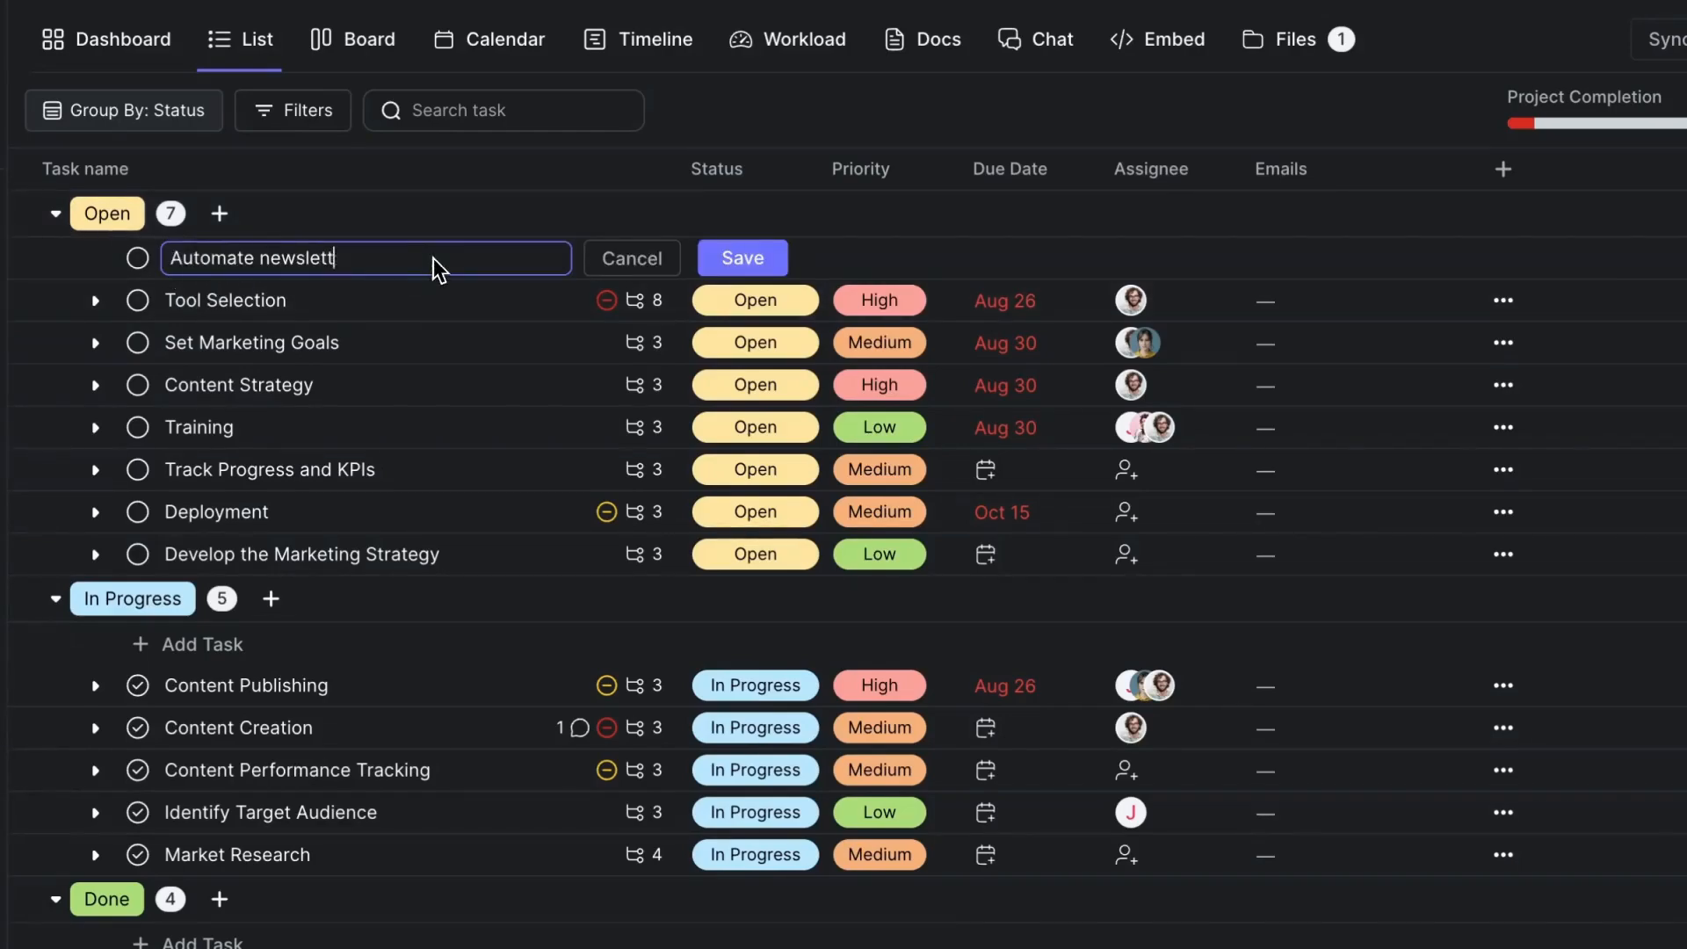
left_click(709, 270)
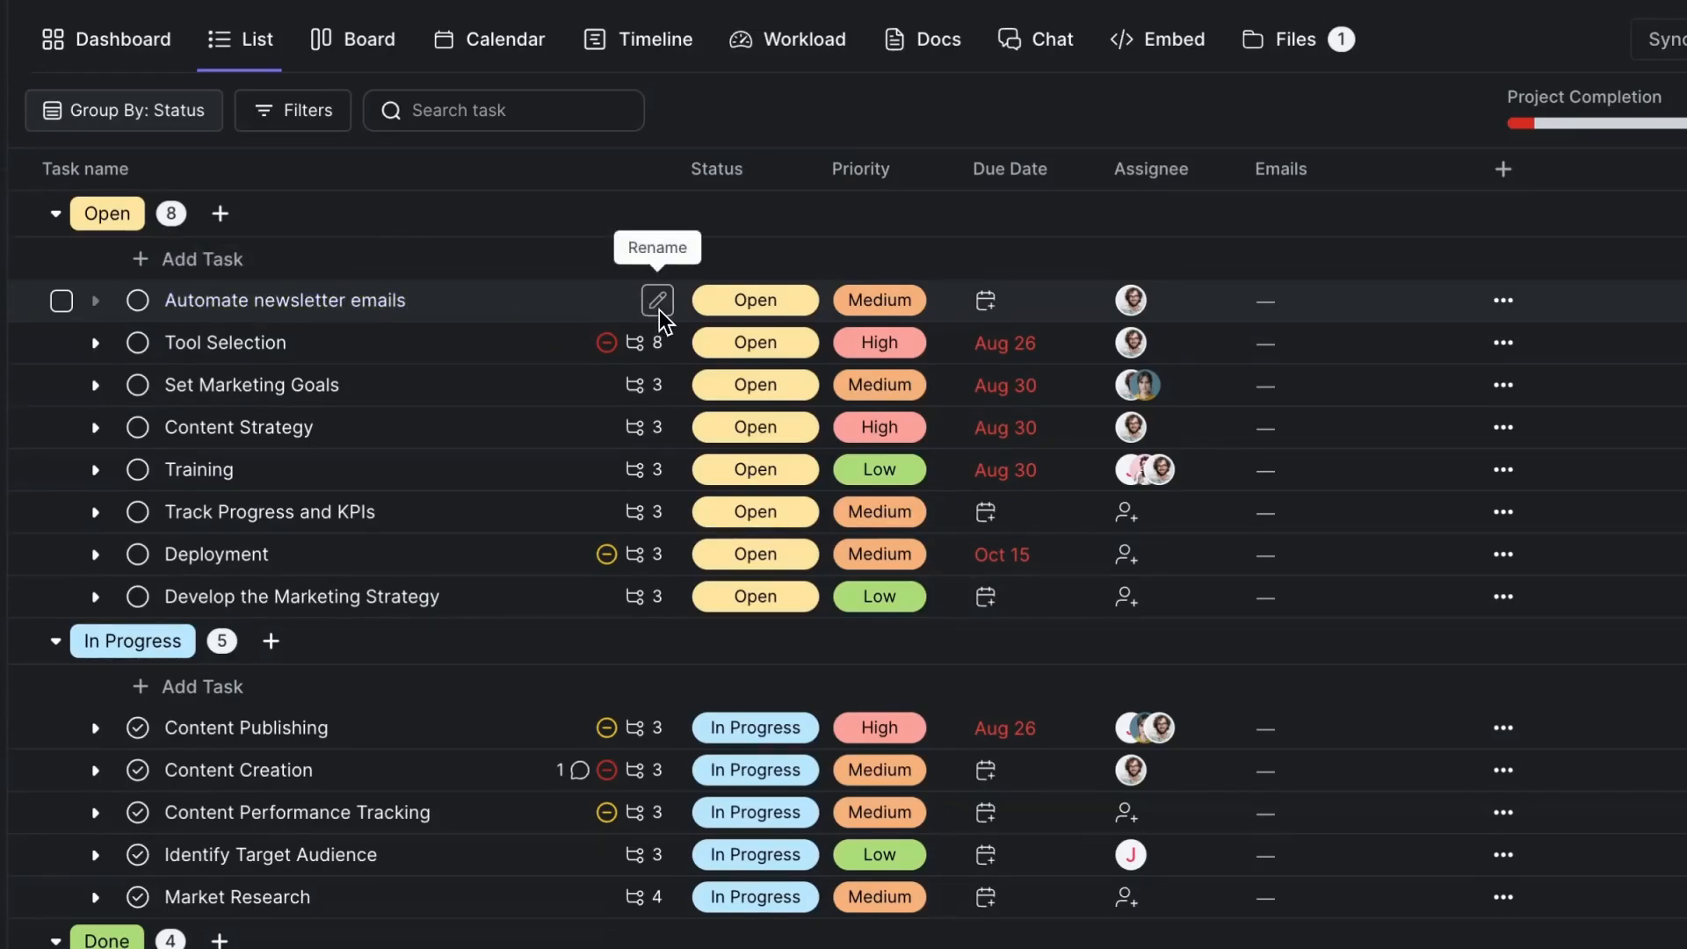
Step: Set the status of the "Automate newsletter emails" task to Open and its priority to High
left_click(793, 302)
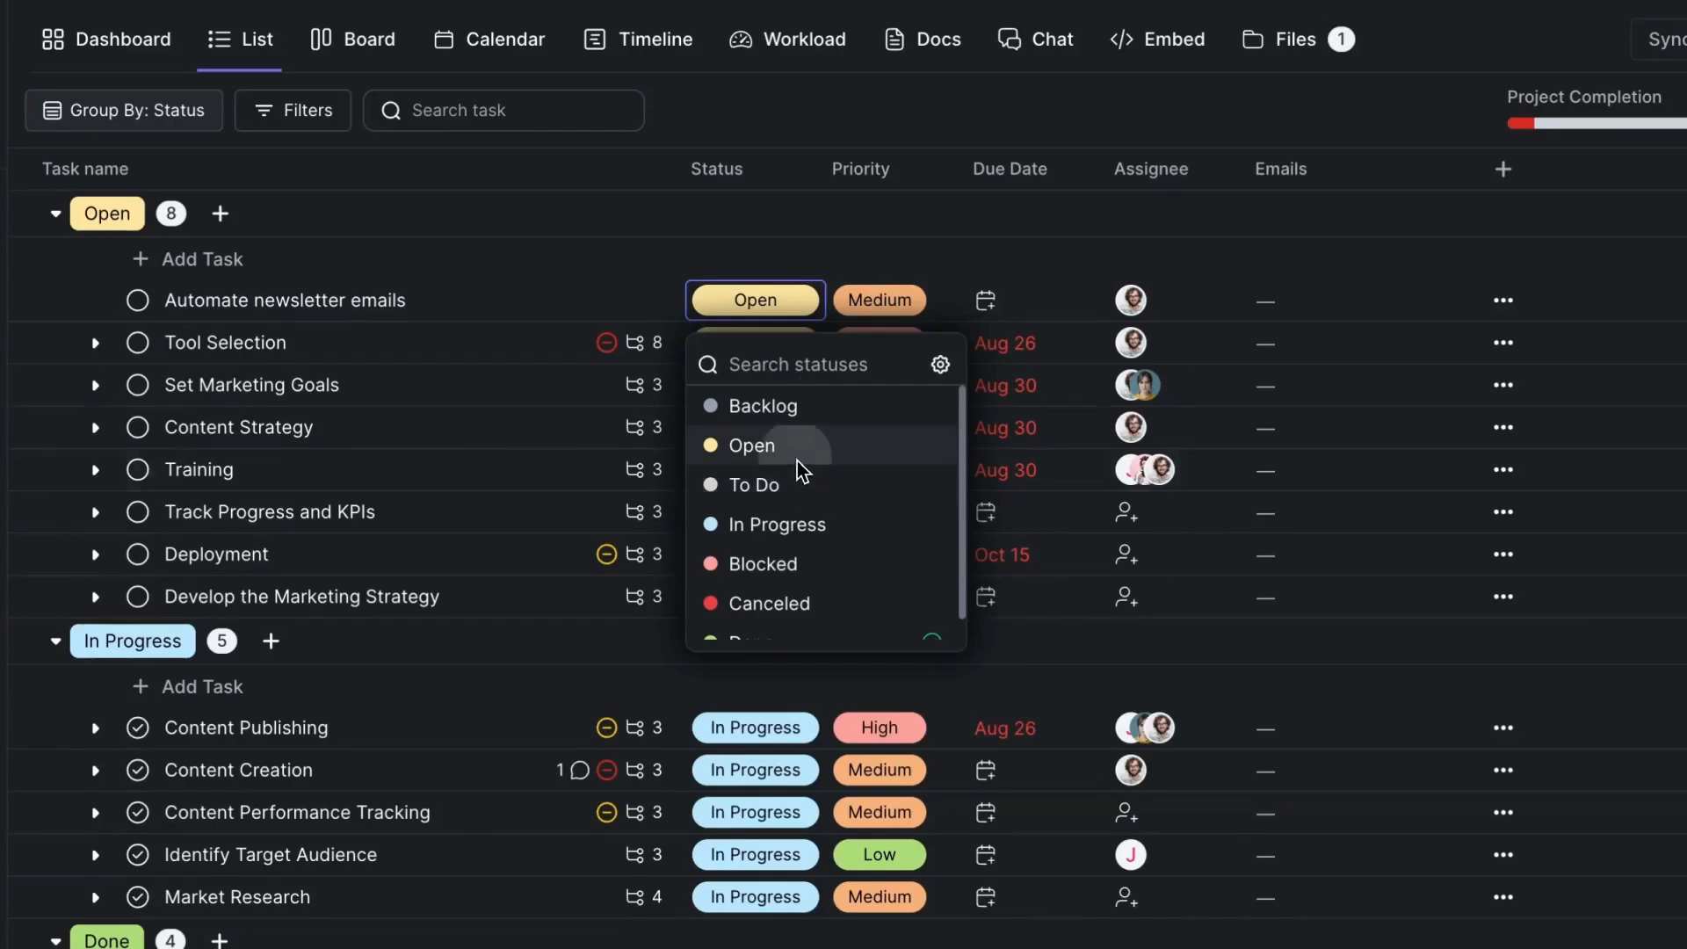
left_click(796, 446)
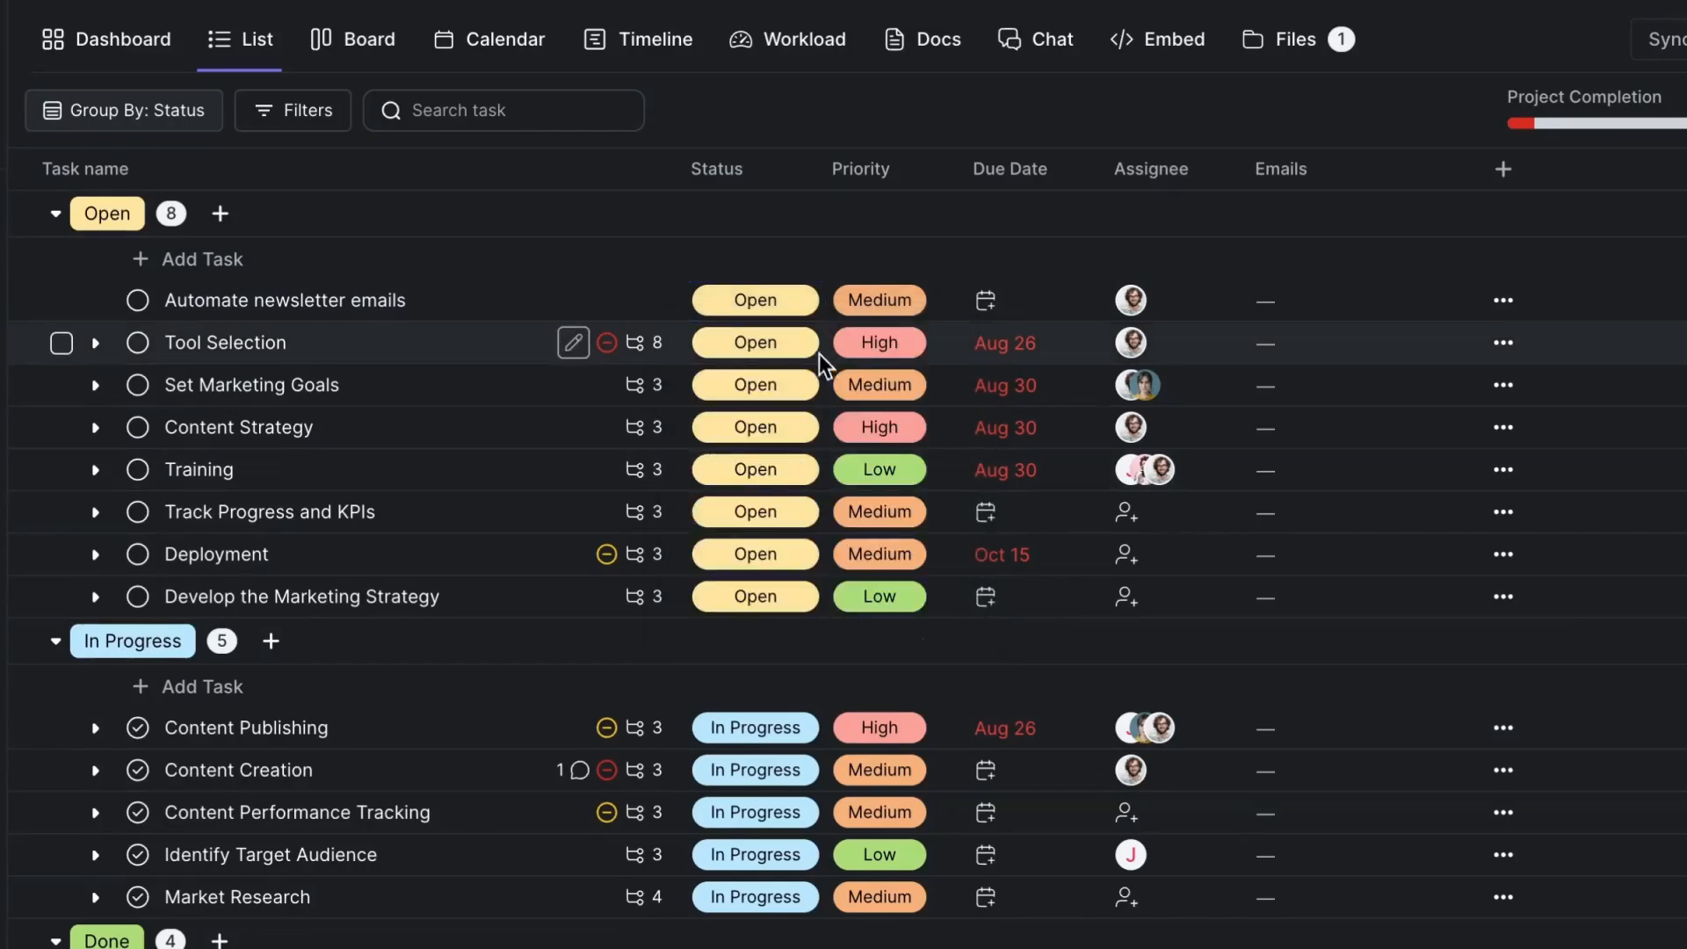
left_click(882, 309)
left_click(890, 445)
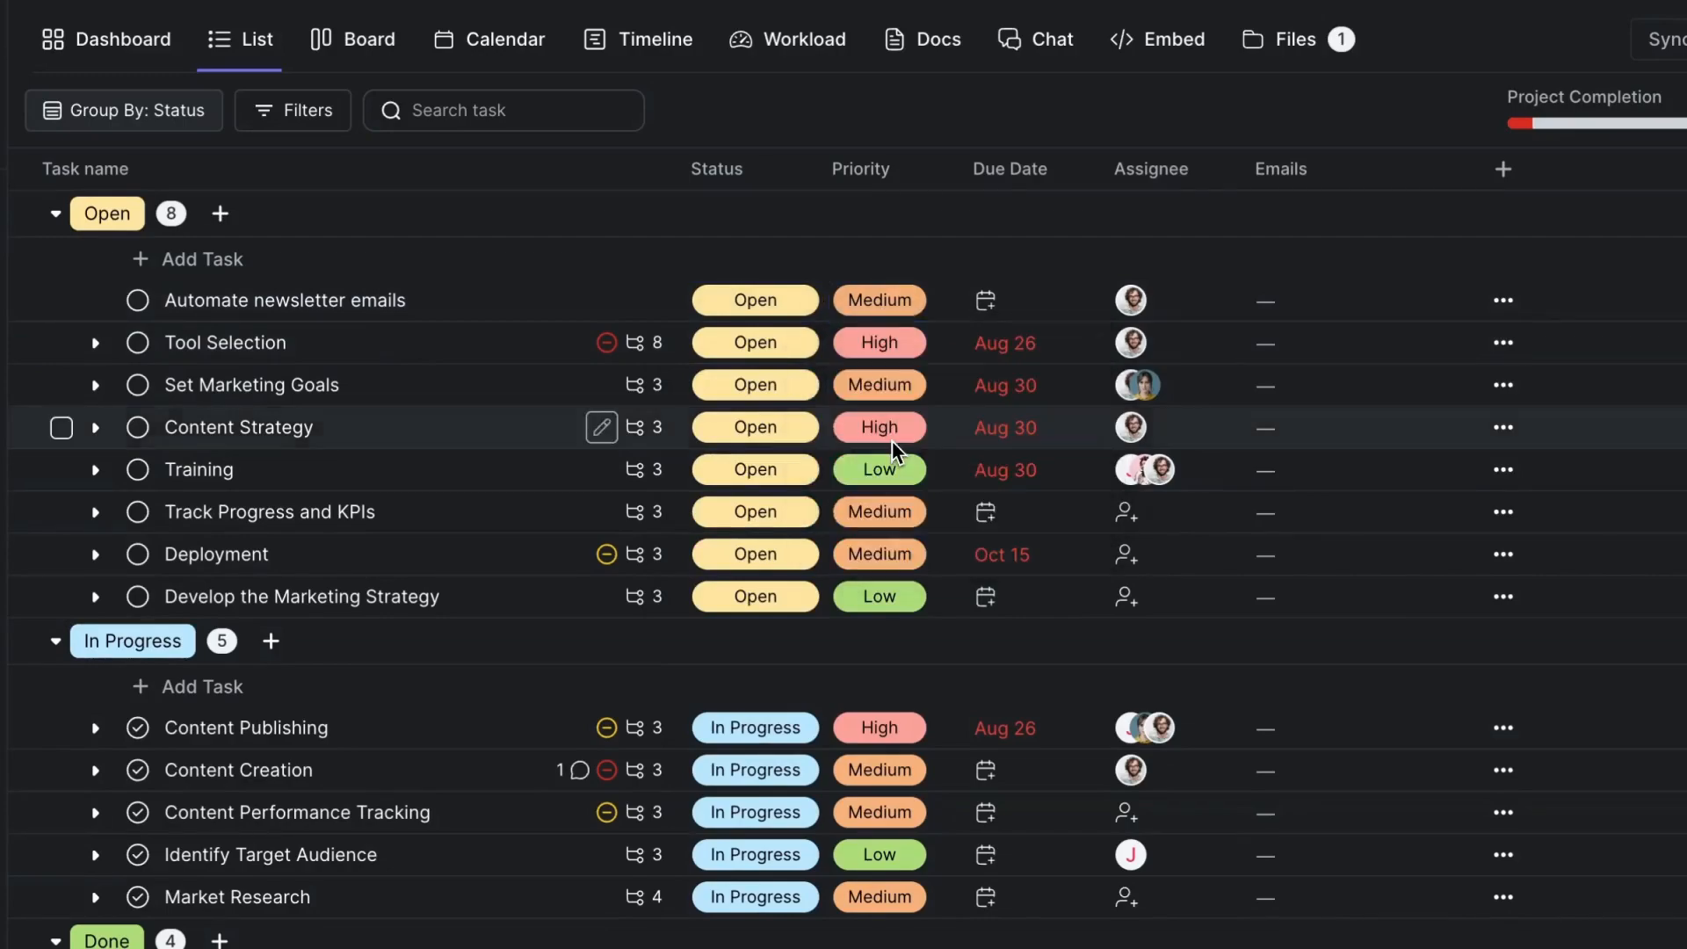
Step: Set the due date of the "Automate newsletter emails" task to October 24, 2024
left_click(985, 303)
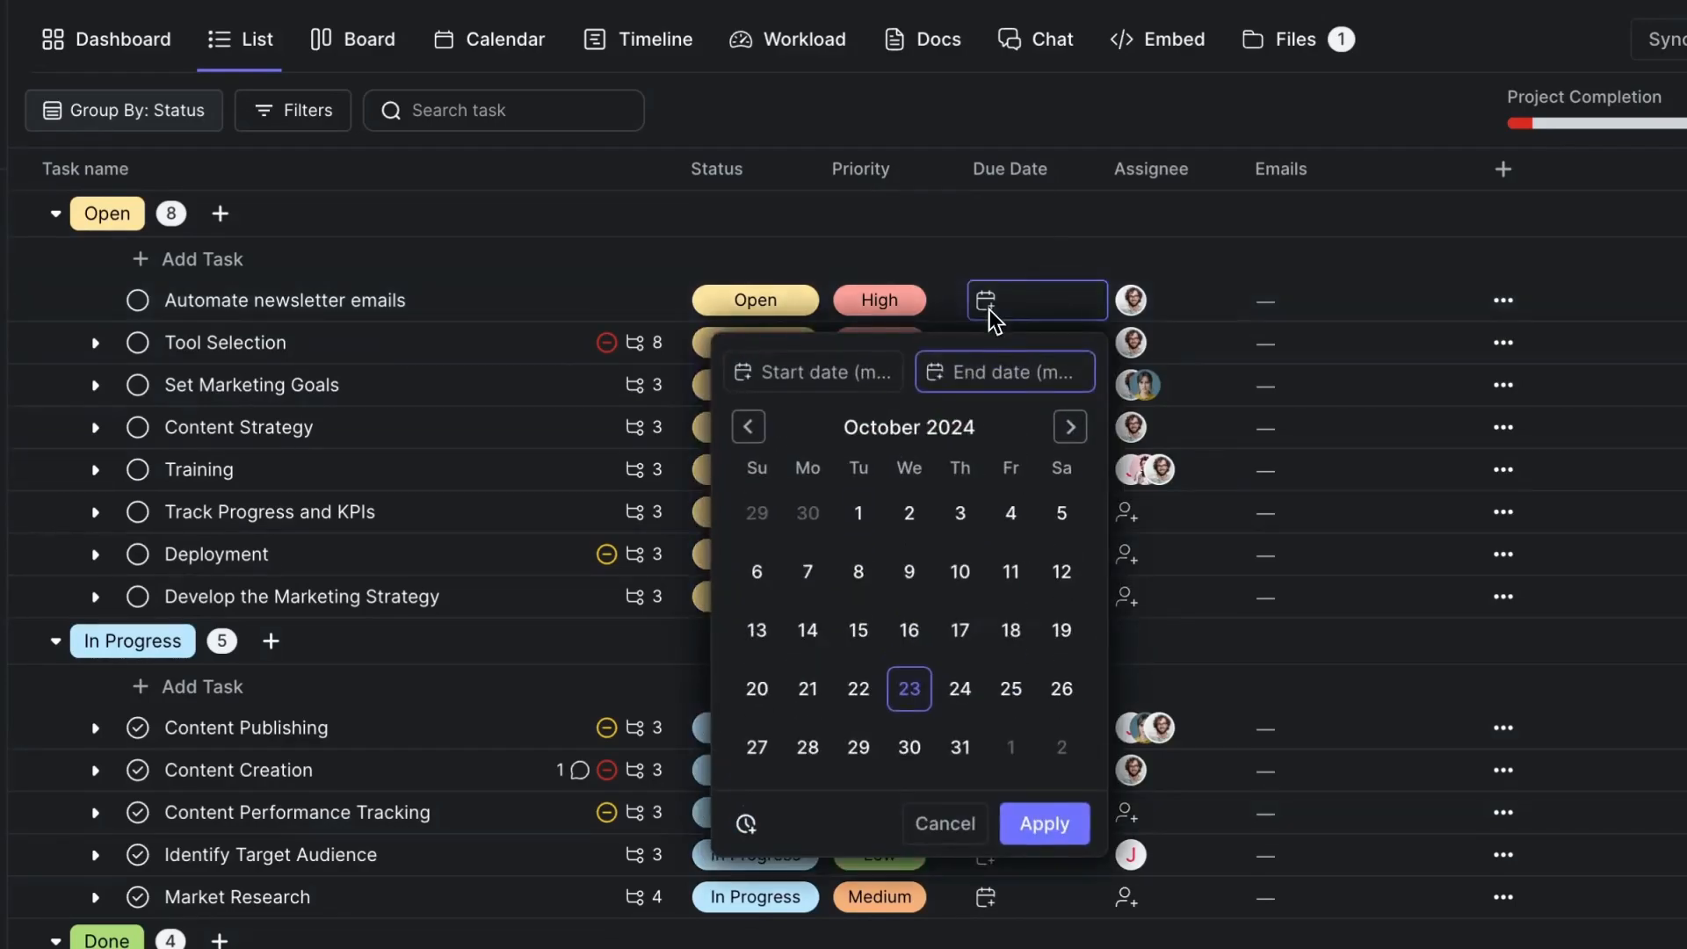
left_click(964, 694)
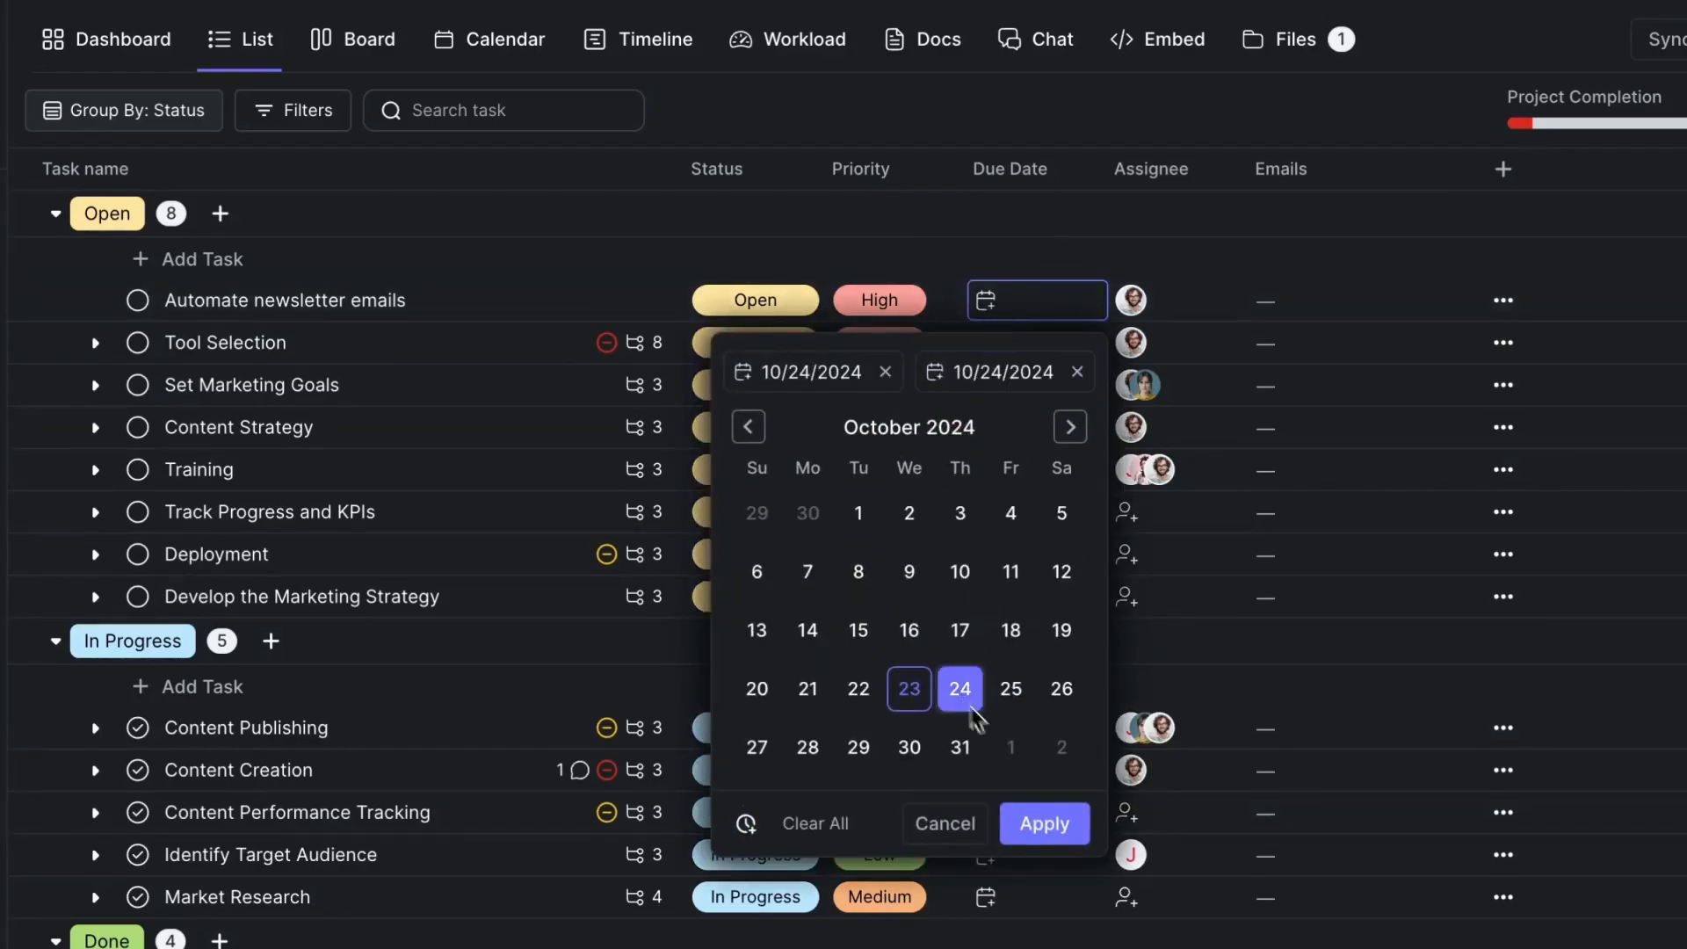
left_click(1043, 826)
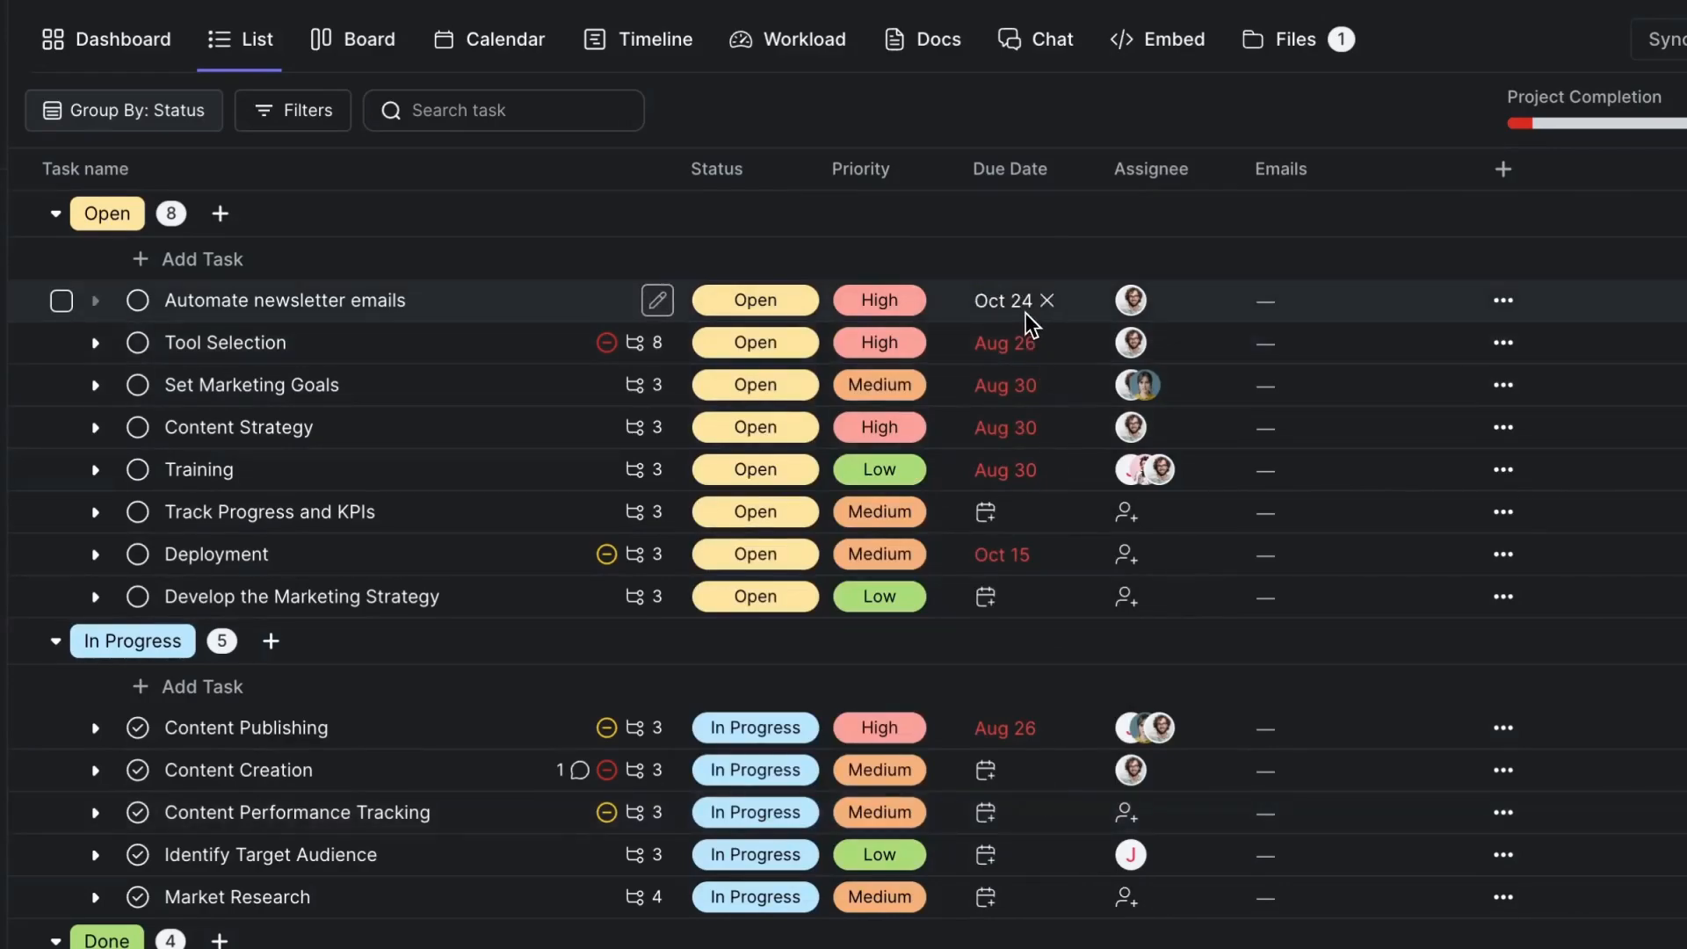
Step: Add the fourth listed team member as a second assignee of the "Automate newsletter emails" task
left_click(1132, 314)
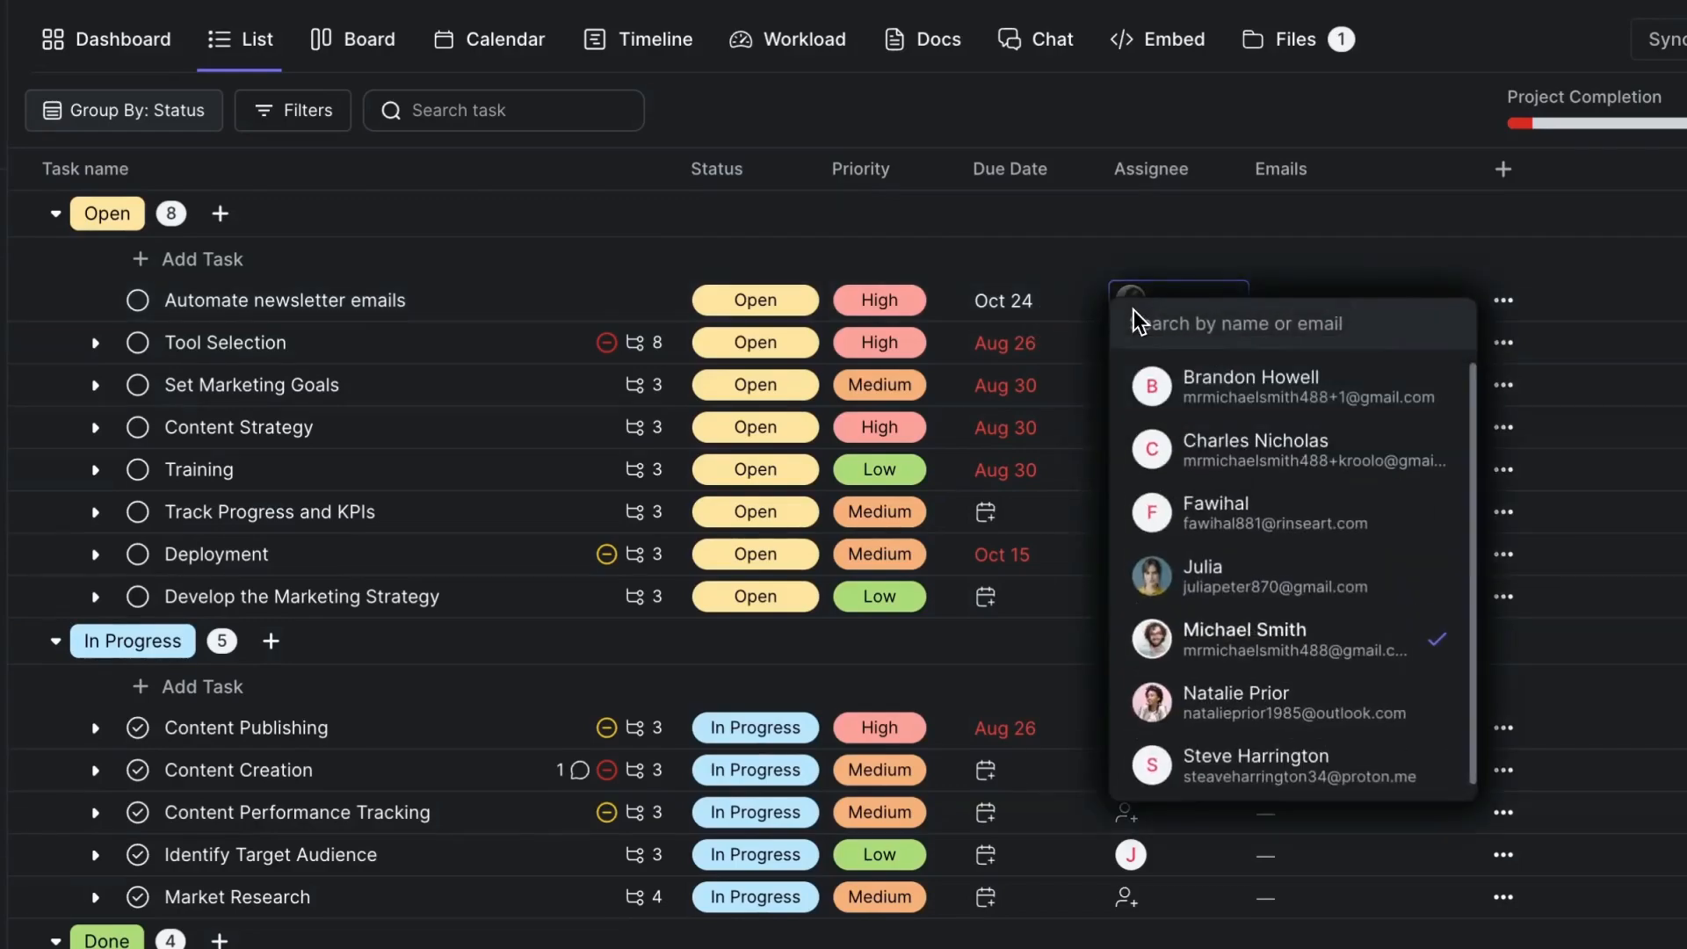
left_click(1256, 596)
left_click(1136, 301)
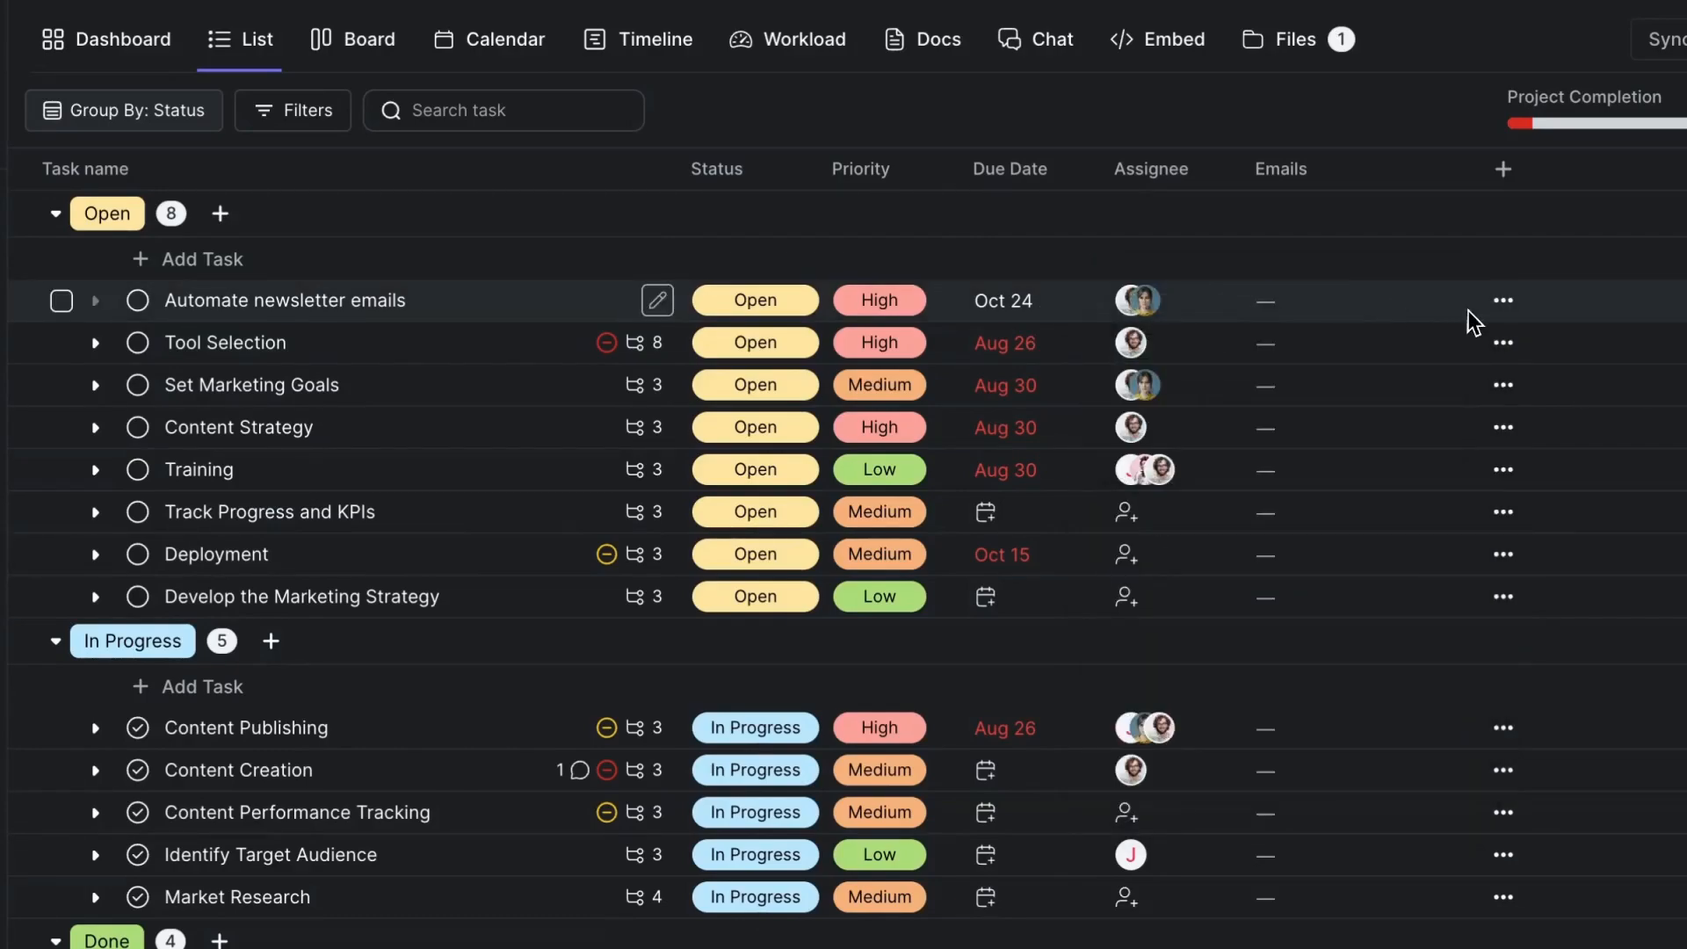
left_click(1499, 307)
left_click(1499, 308)
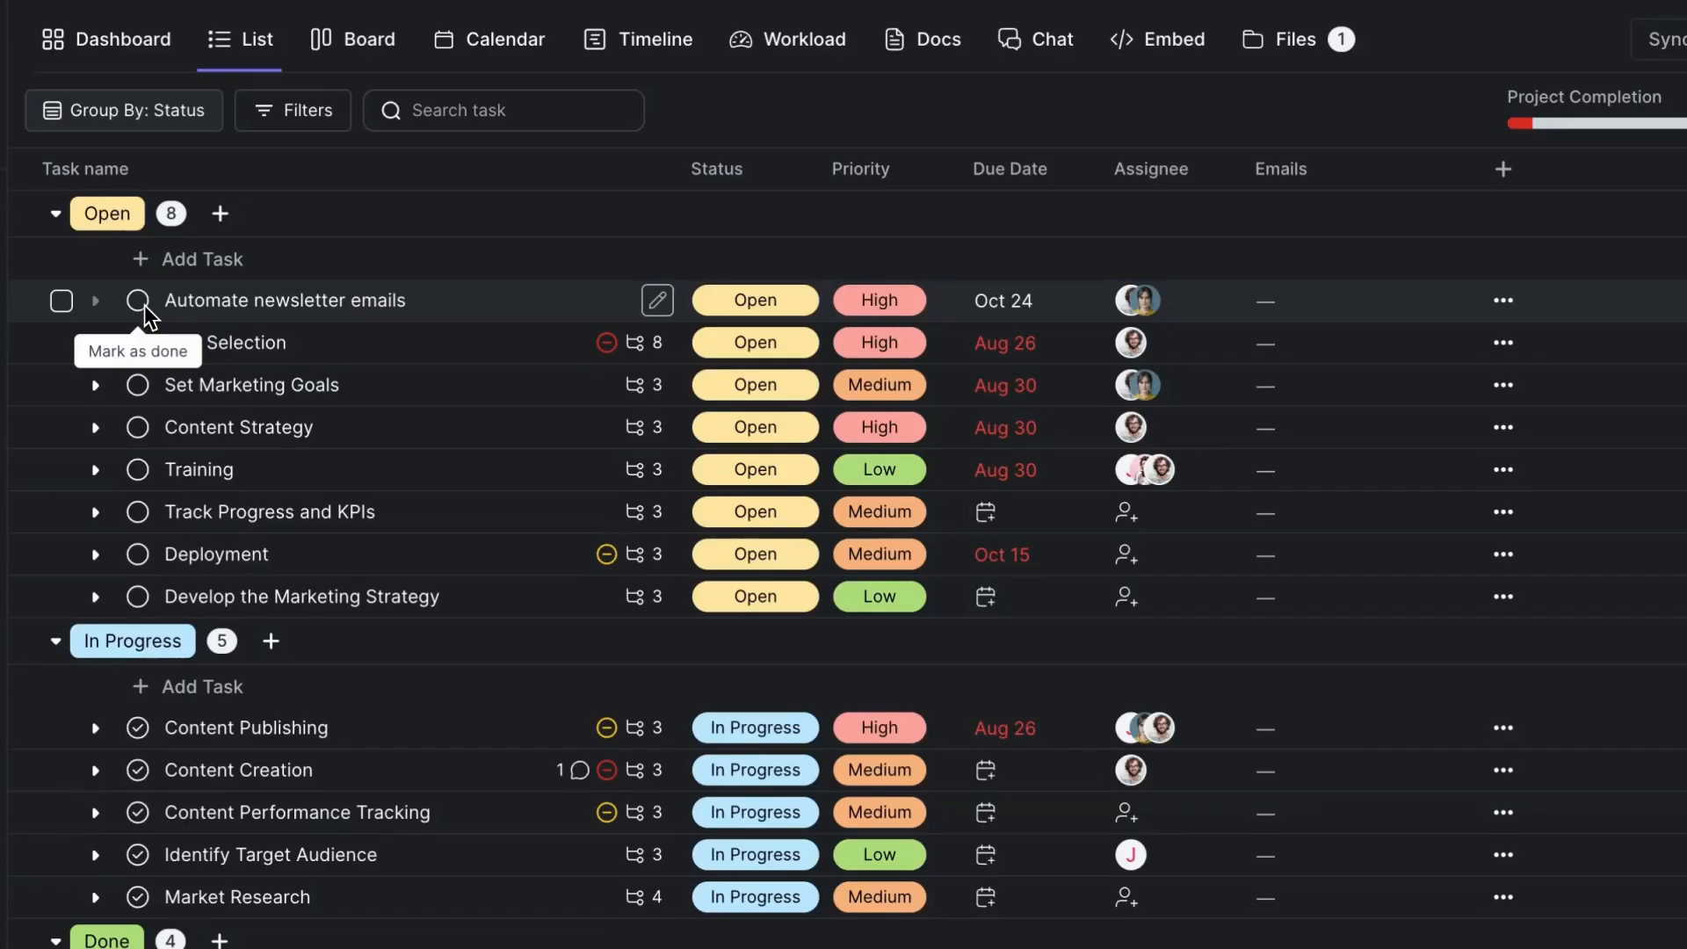
Step: Change the status of the "Automate newsletter emails" and "Tool Selection" tasks to To Do in bulk and clear the selection
left_click(60, 304)
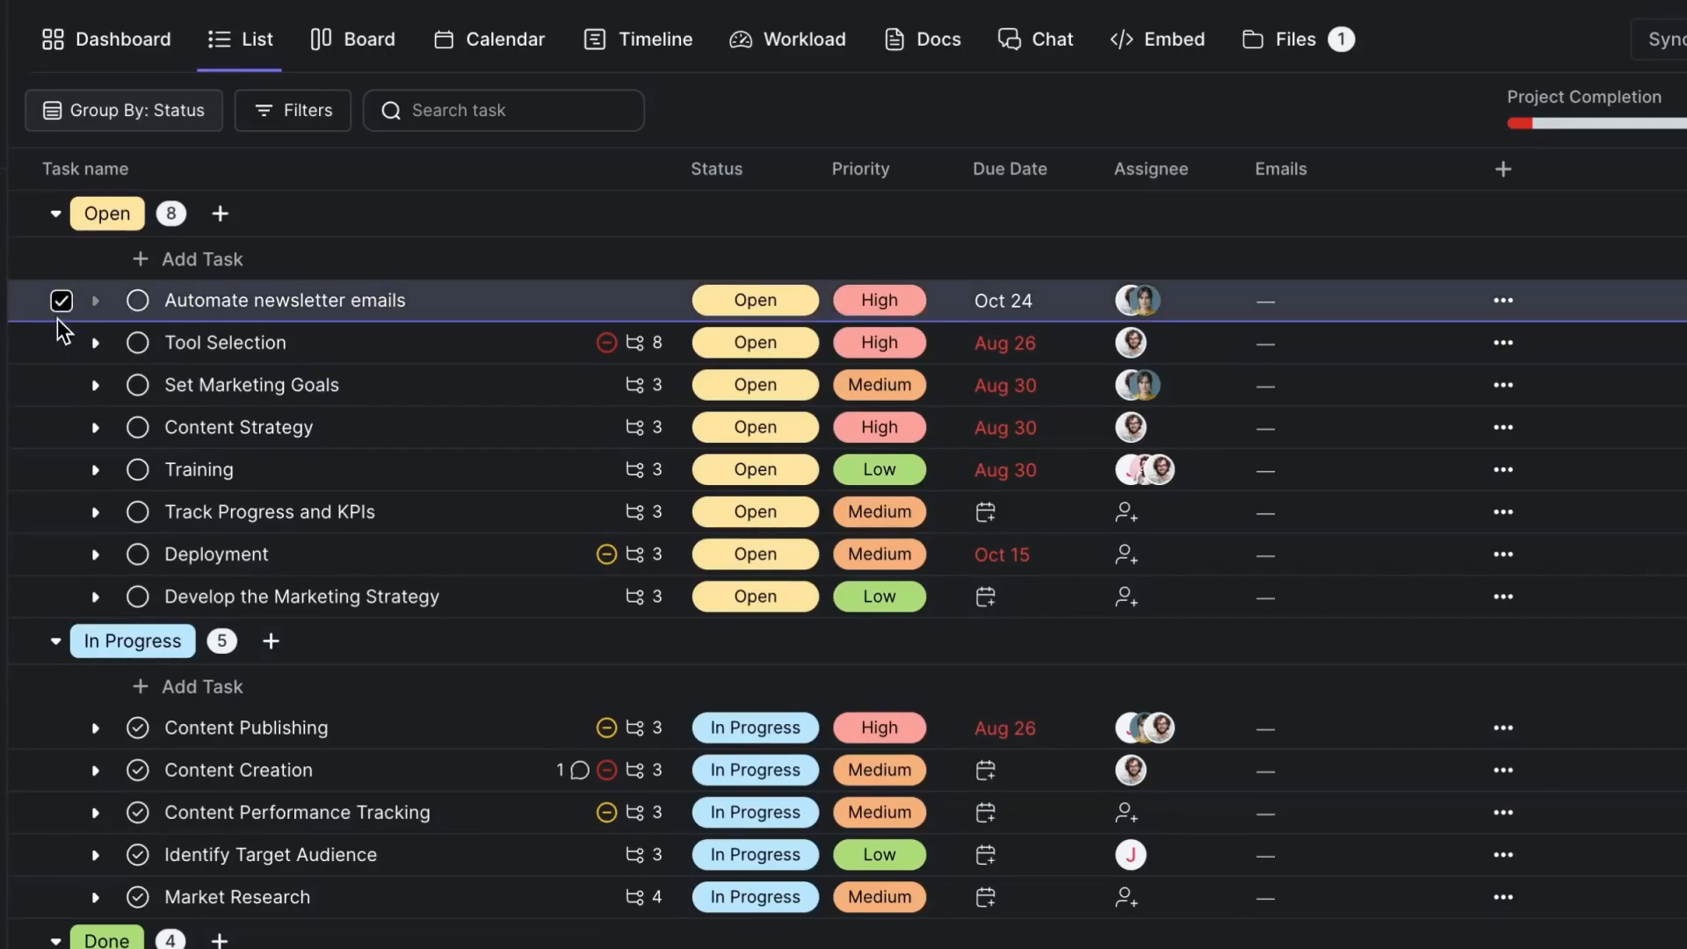
left_click(61, 343)
scroll(791, 703, "down", 2)
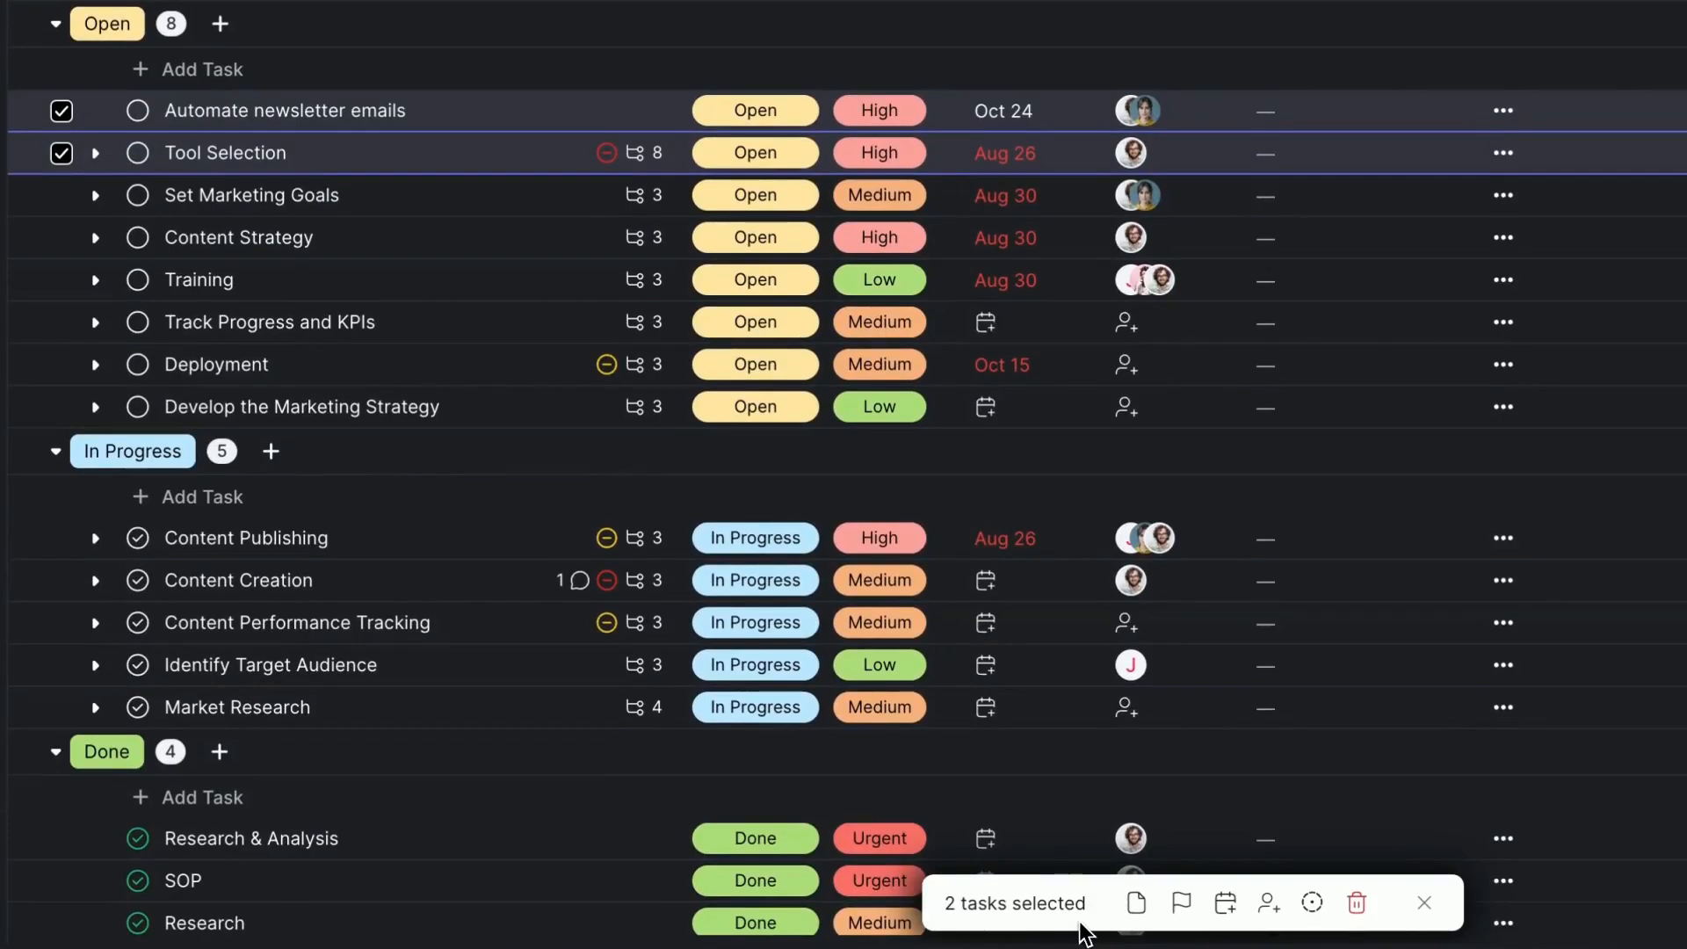
left_click(1137, 907)
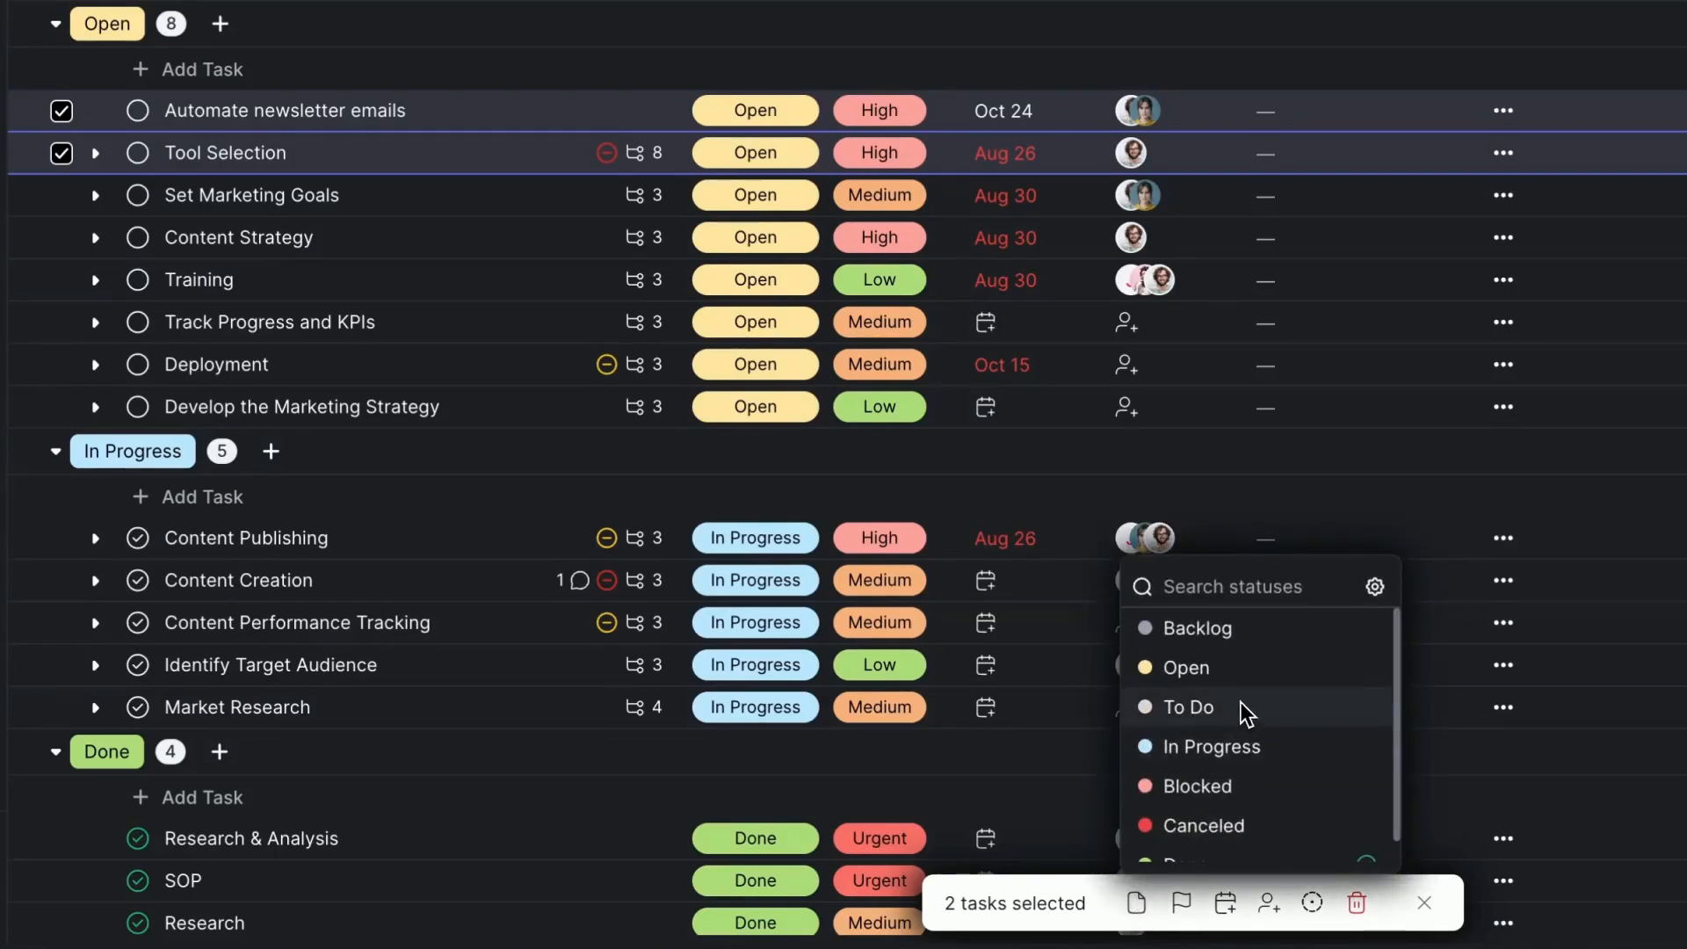
left_click(1190, 708)
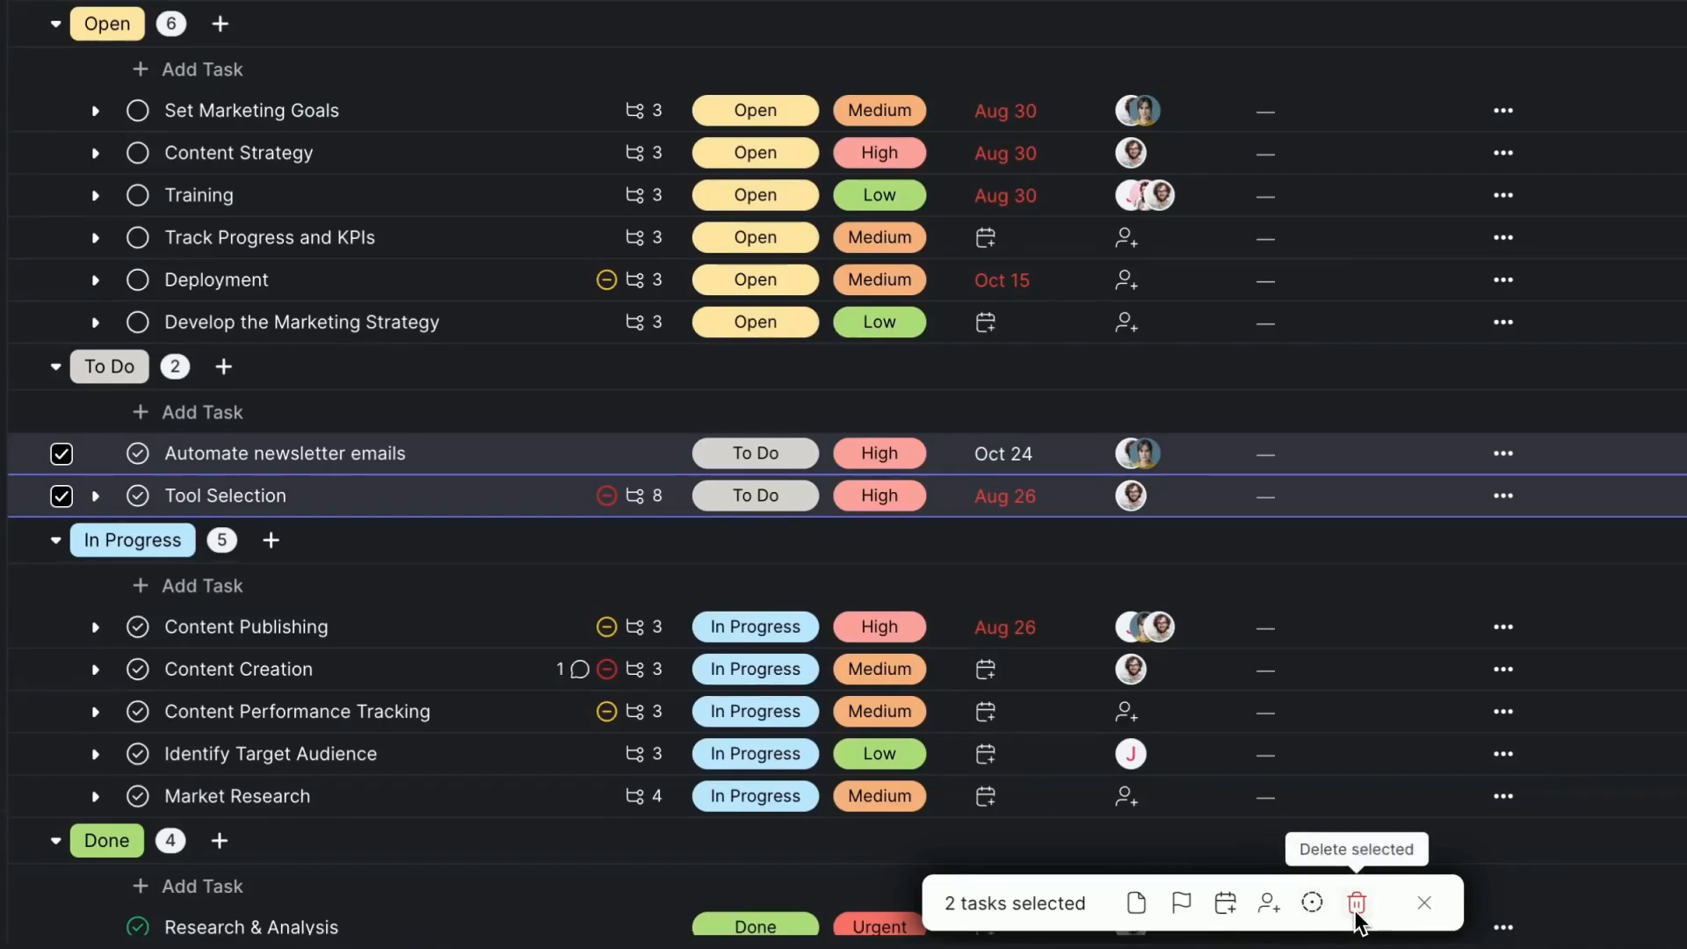
left_click(1425, 903)
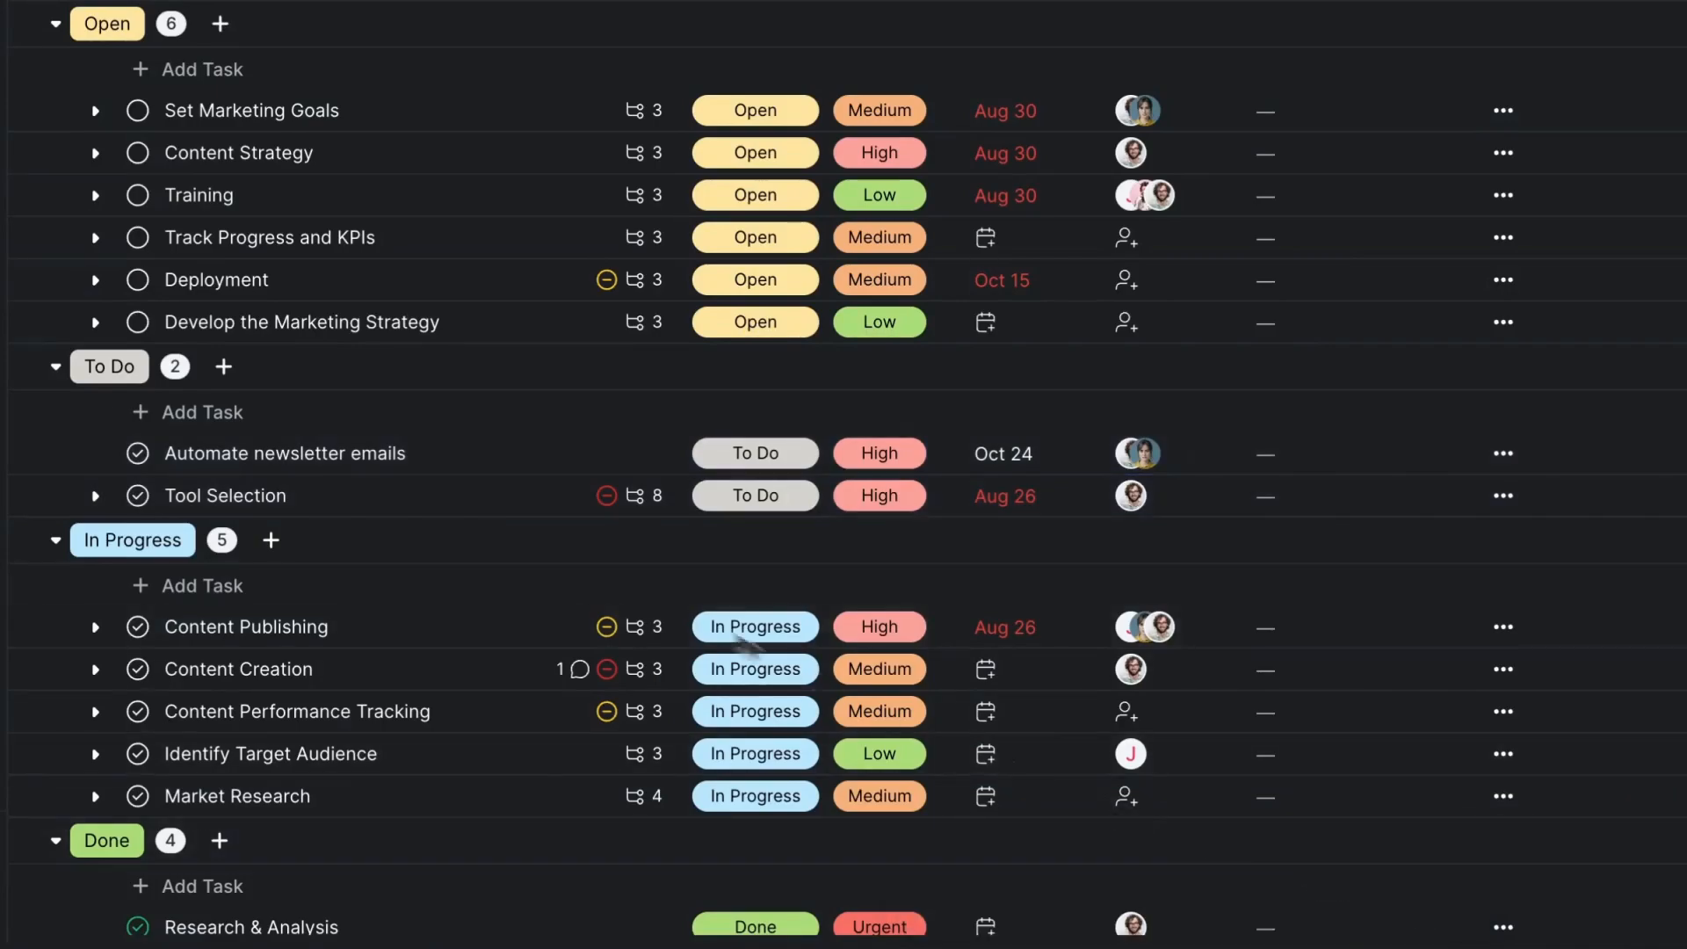
Step: Open the details of the "Automate newsletter emails" task and add the tags Automation and Marketing
left_click(368, 455)
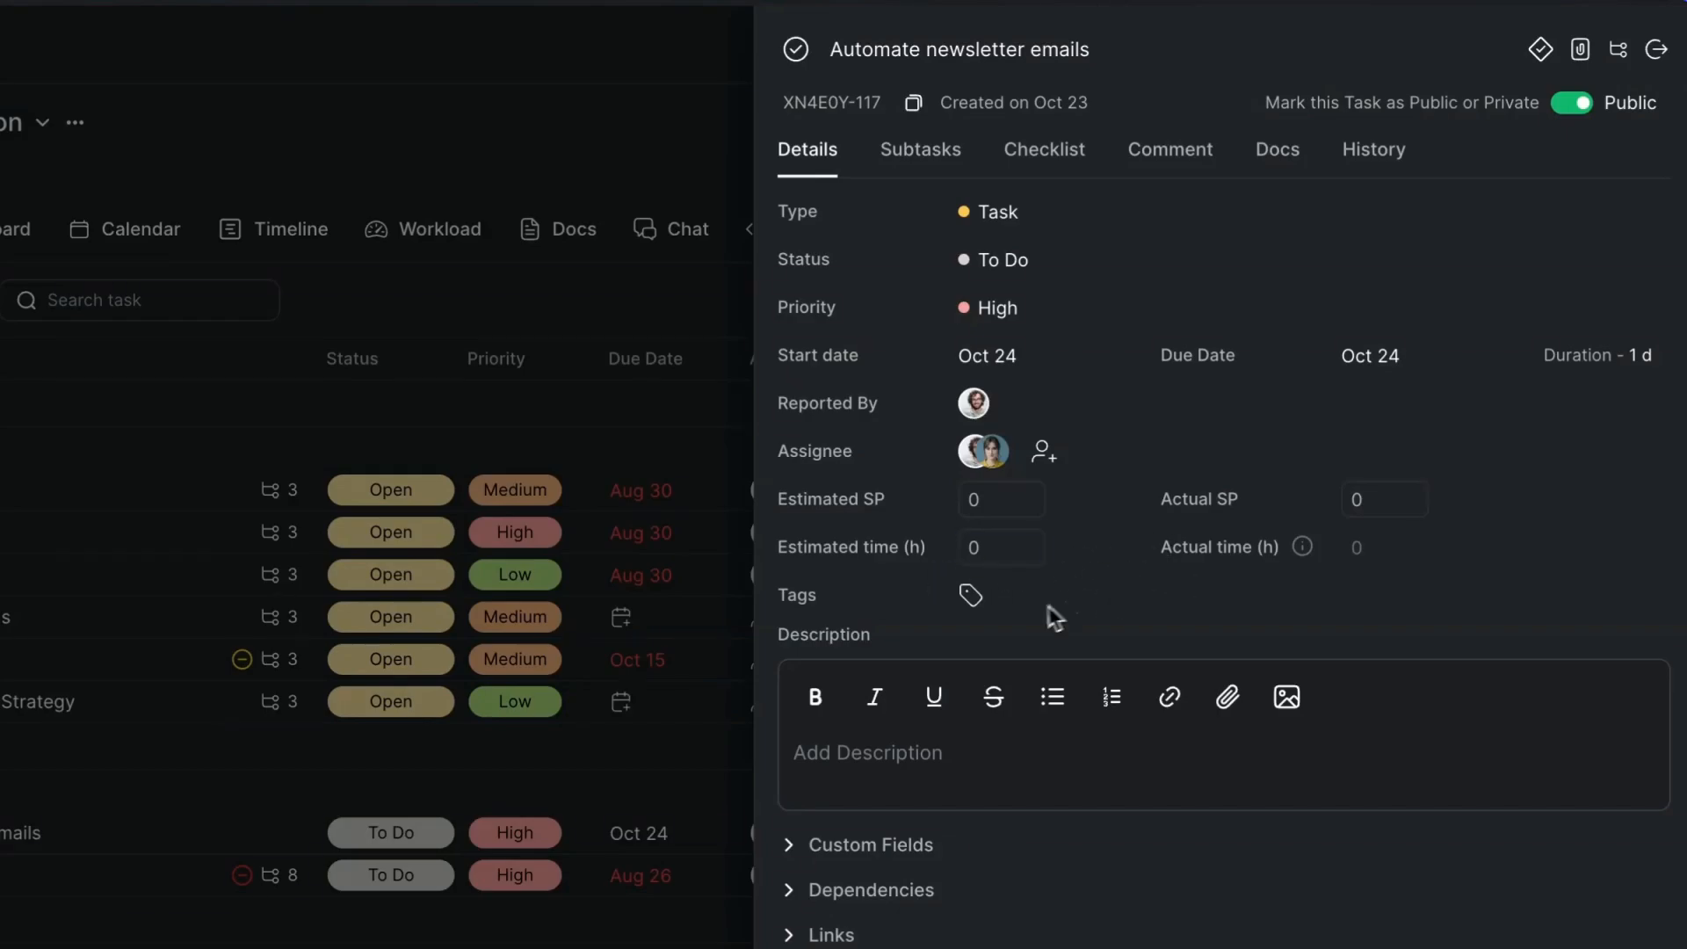
left_click(968, 602)
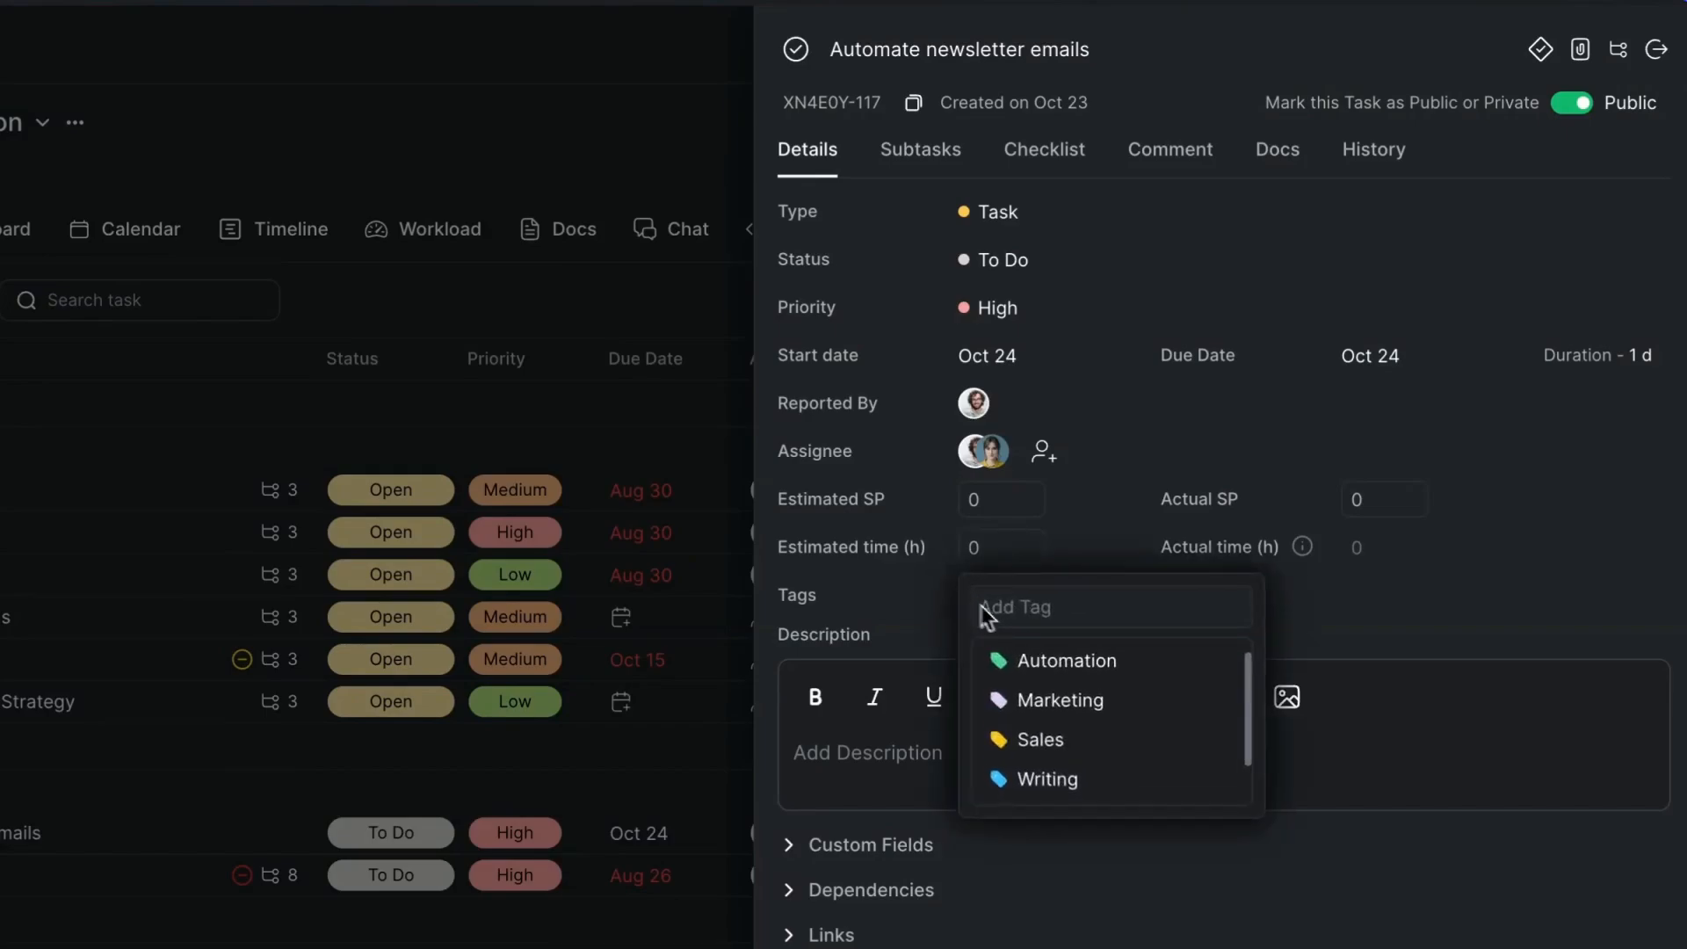
left_click(1068, 672)
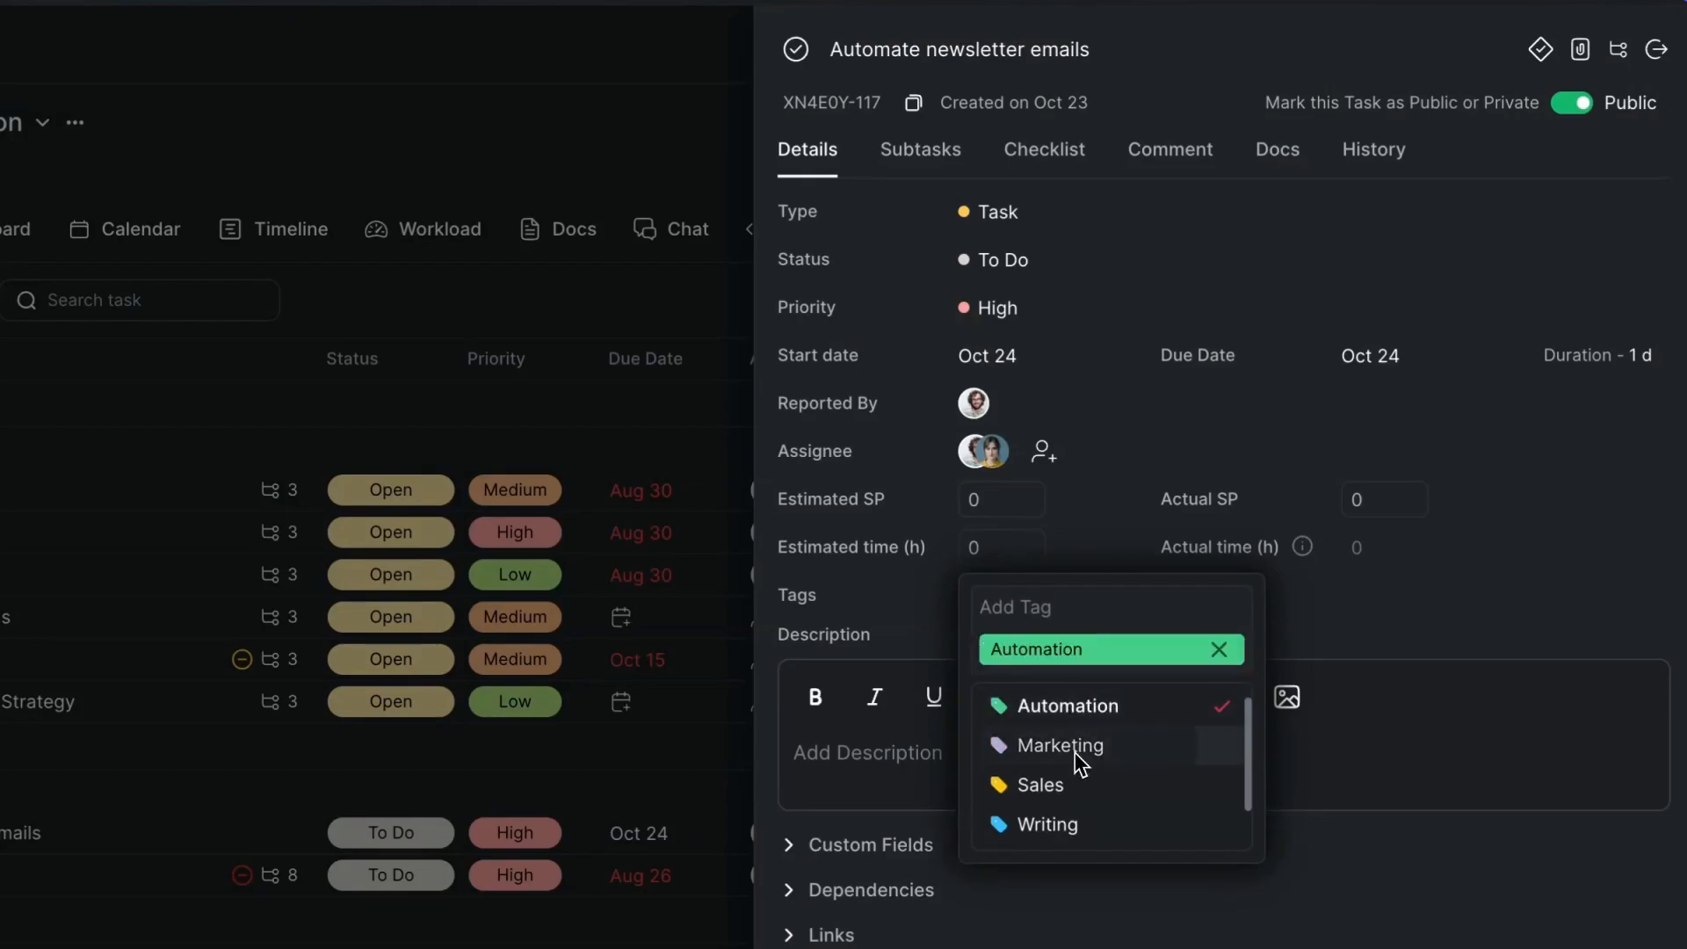
left_click(1073, 752)
left_click(926, 642)
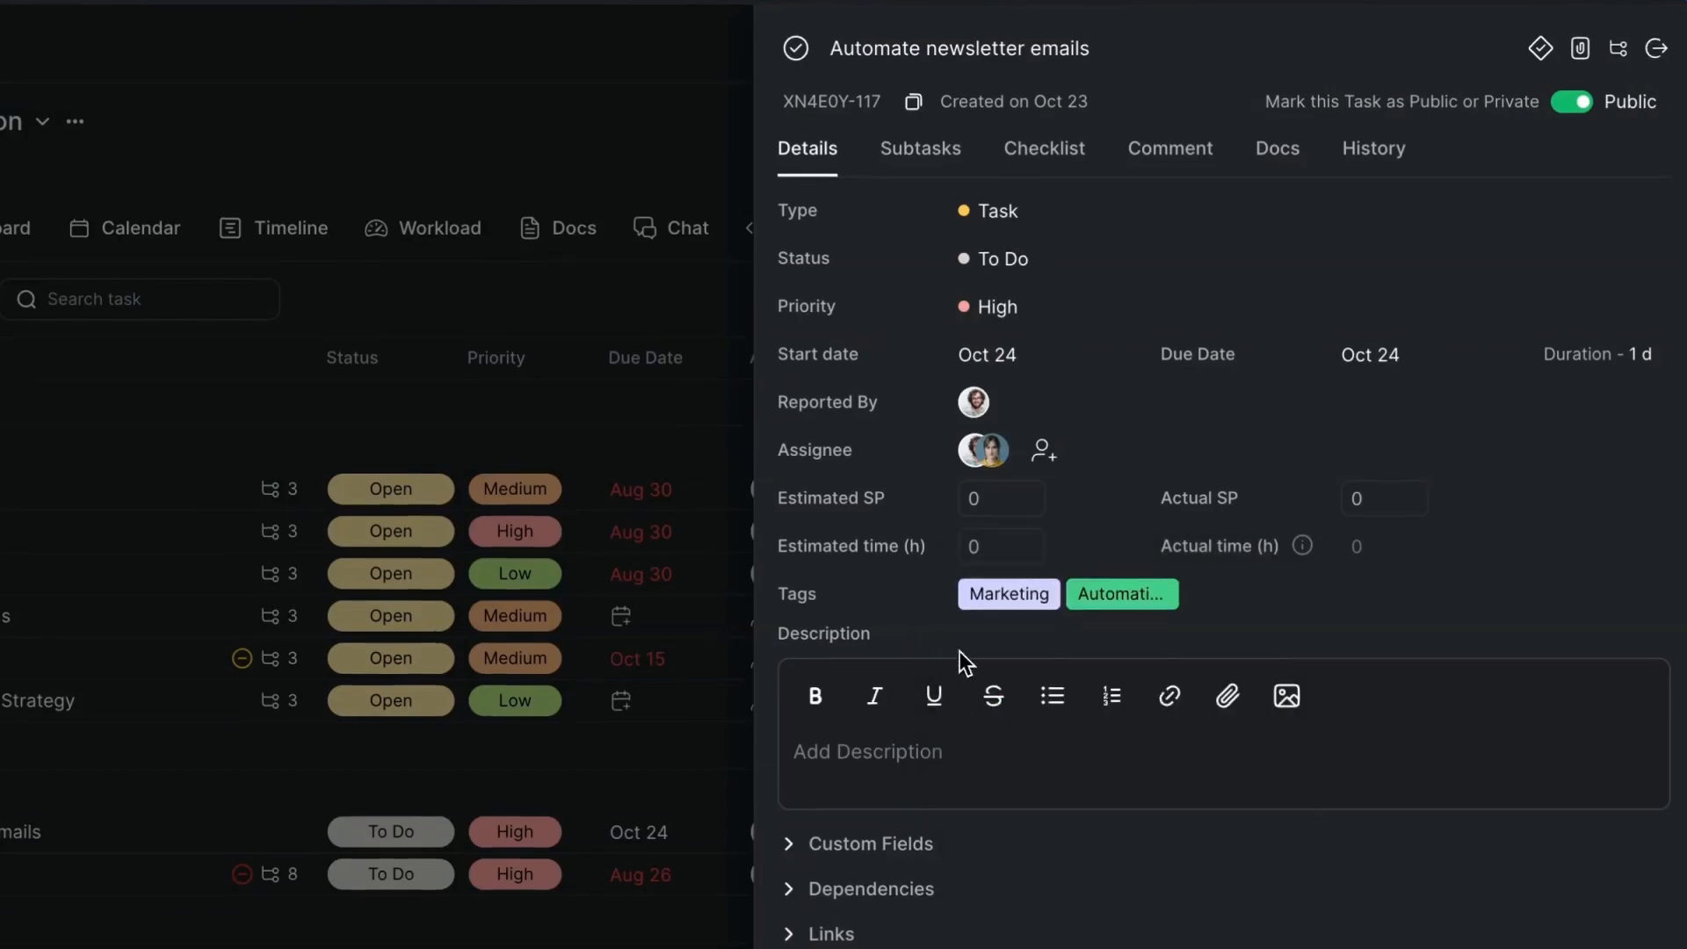
Step: Examine the task's Custom Fields, Dependencies, Links and Attachments sections one by one
scroll(905, 607, "down", 3)
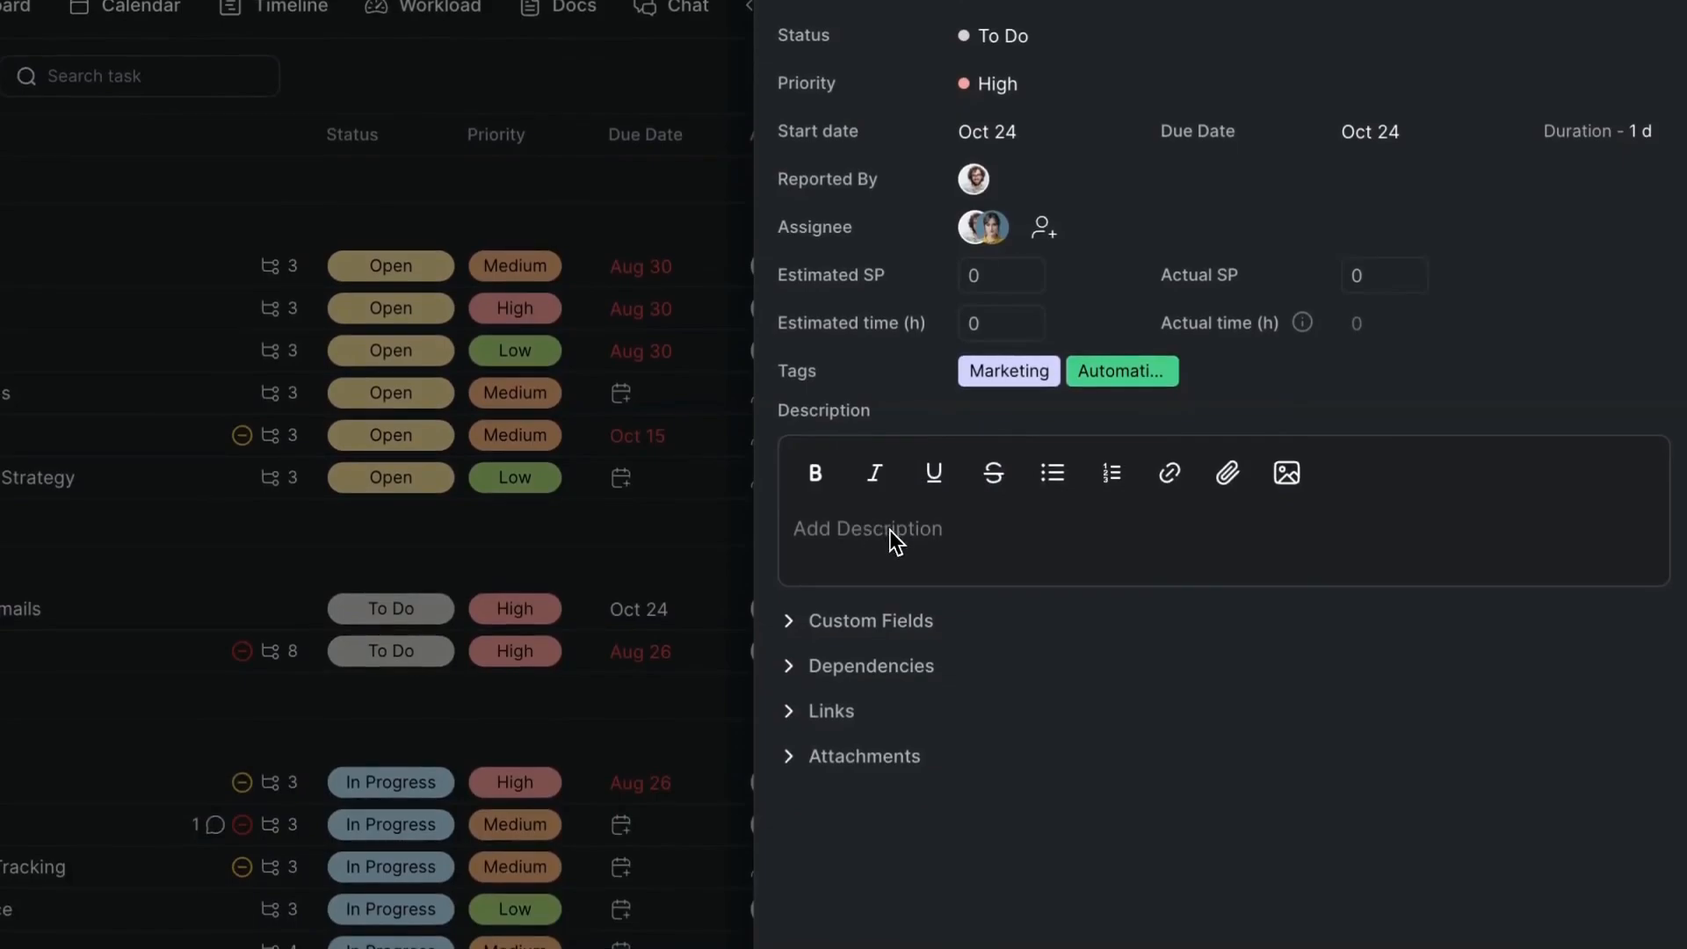
left_click(791, 629)
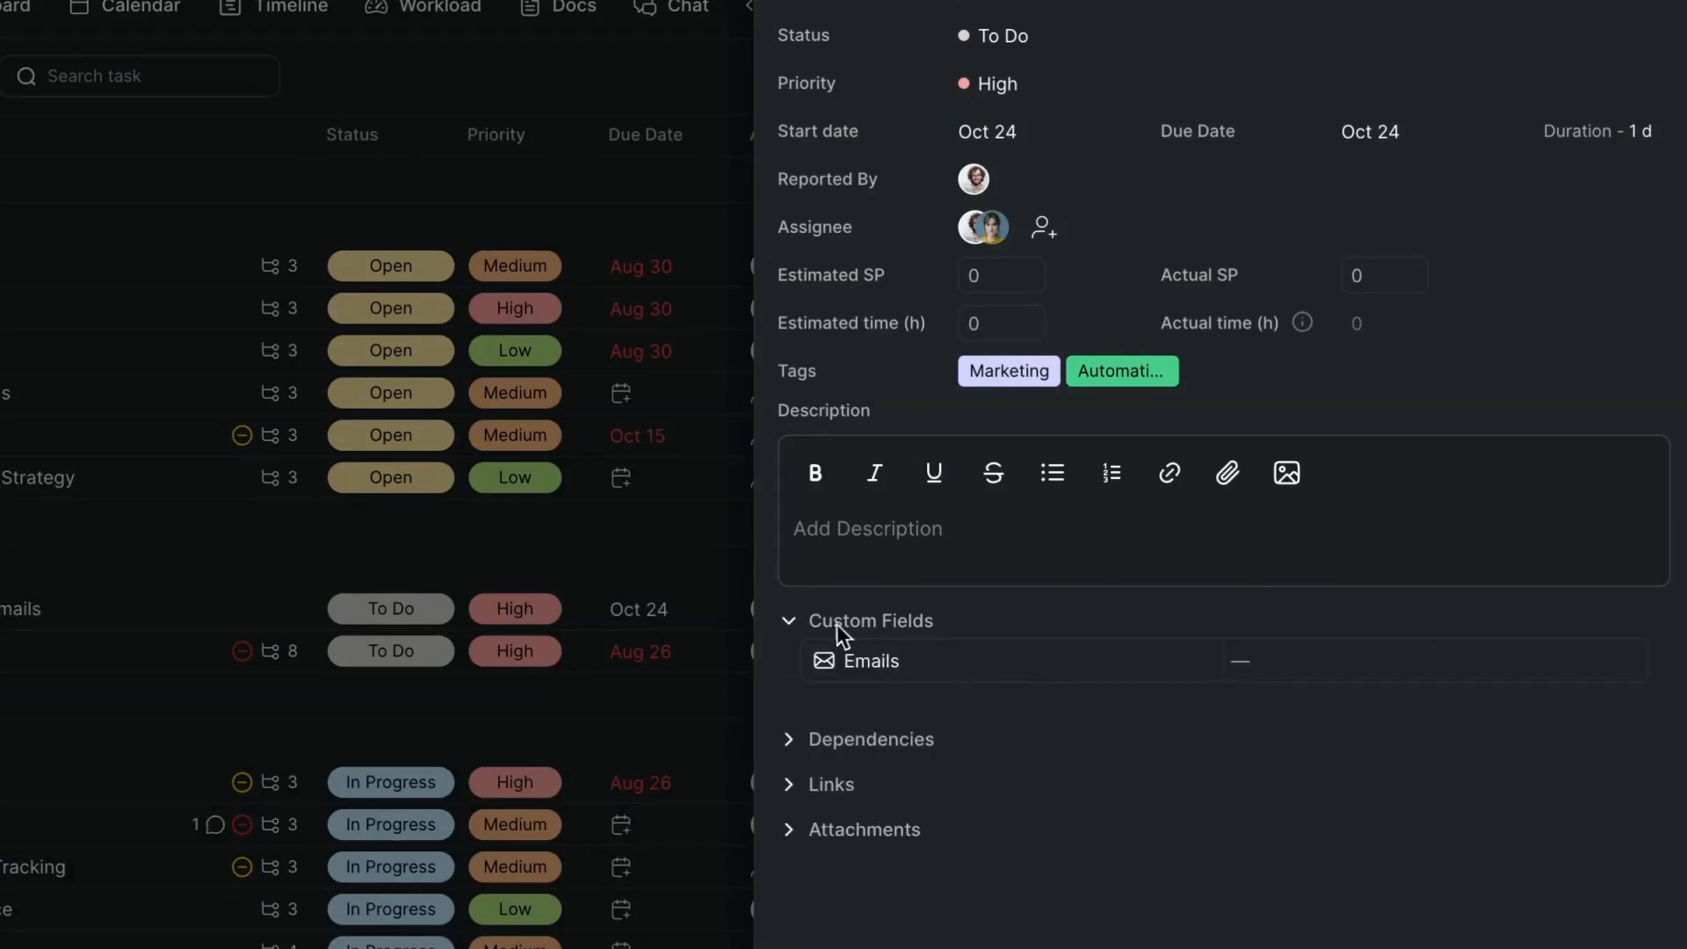
left_click(787, 626)
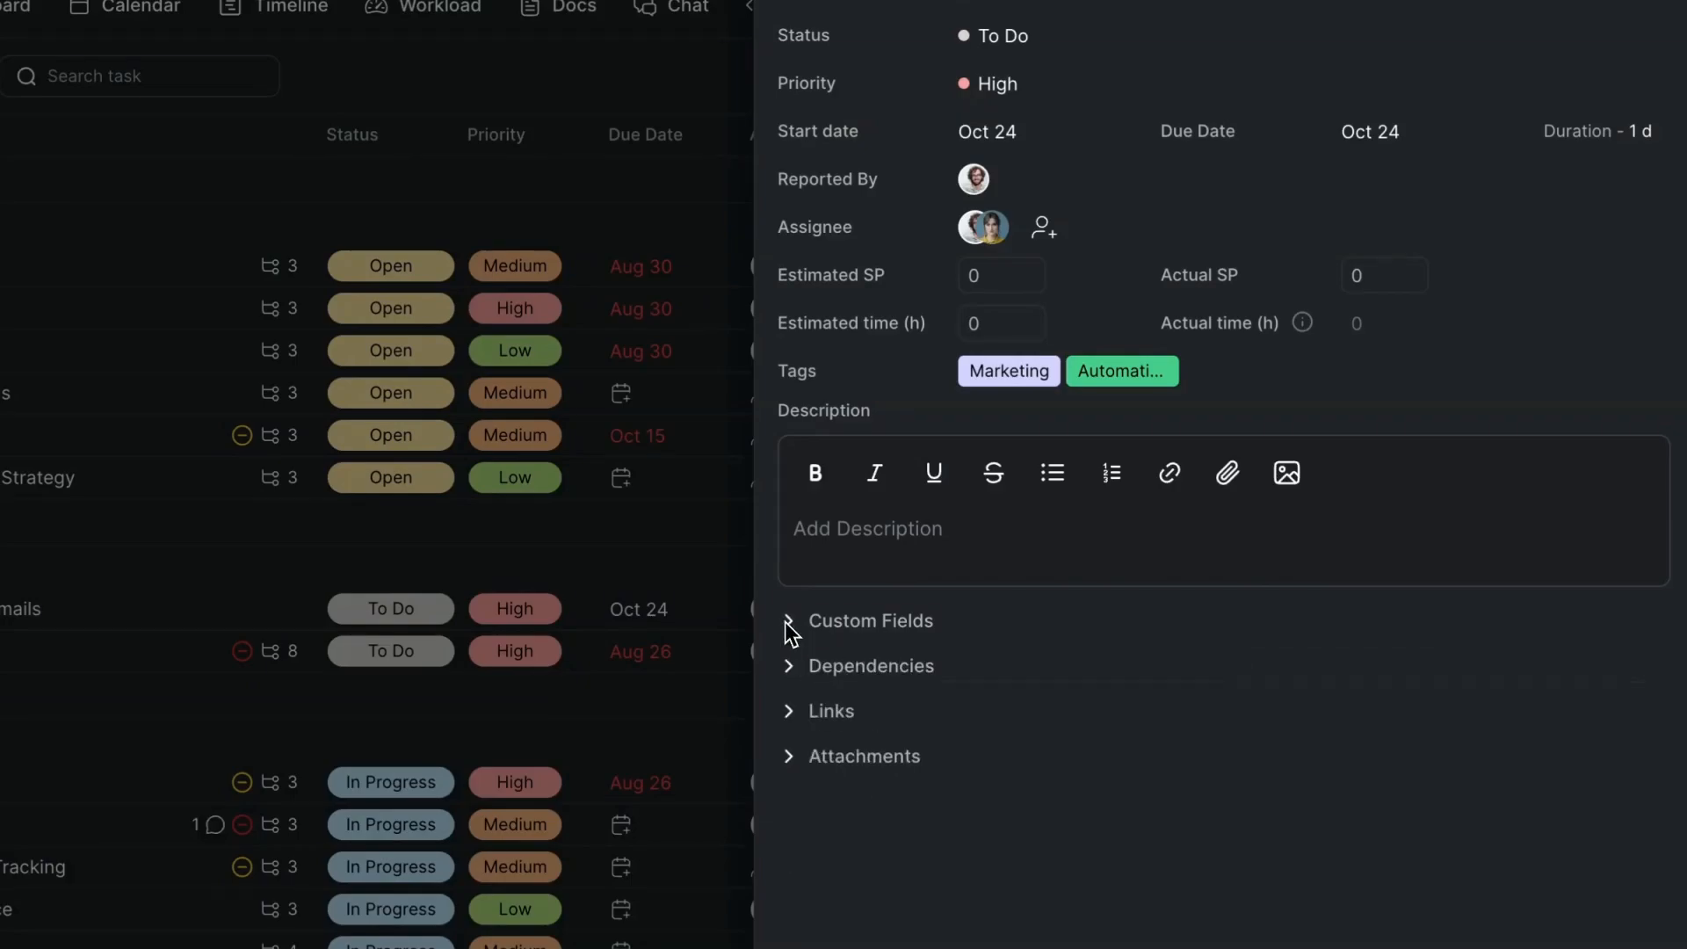
left_click(789, 673)
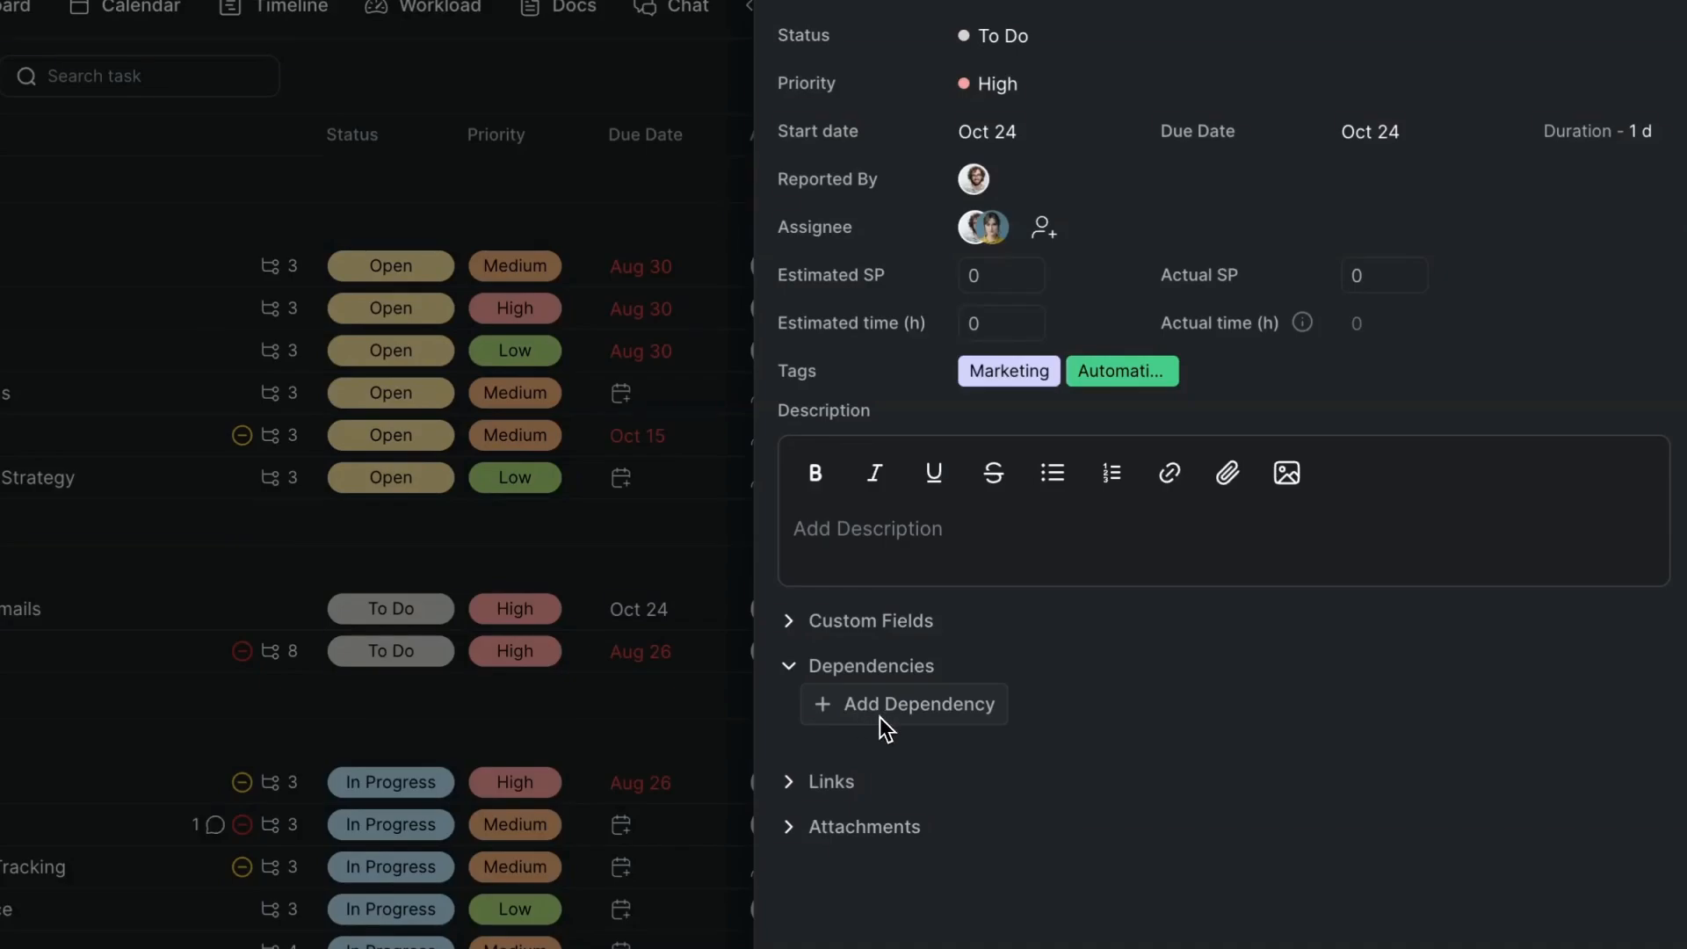
left_click(789, 668)
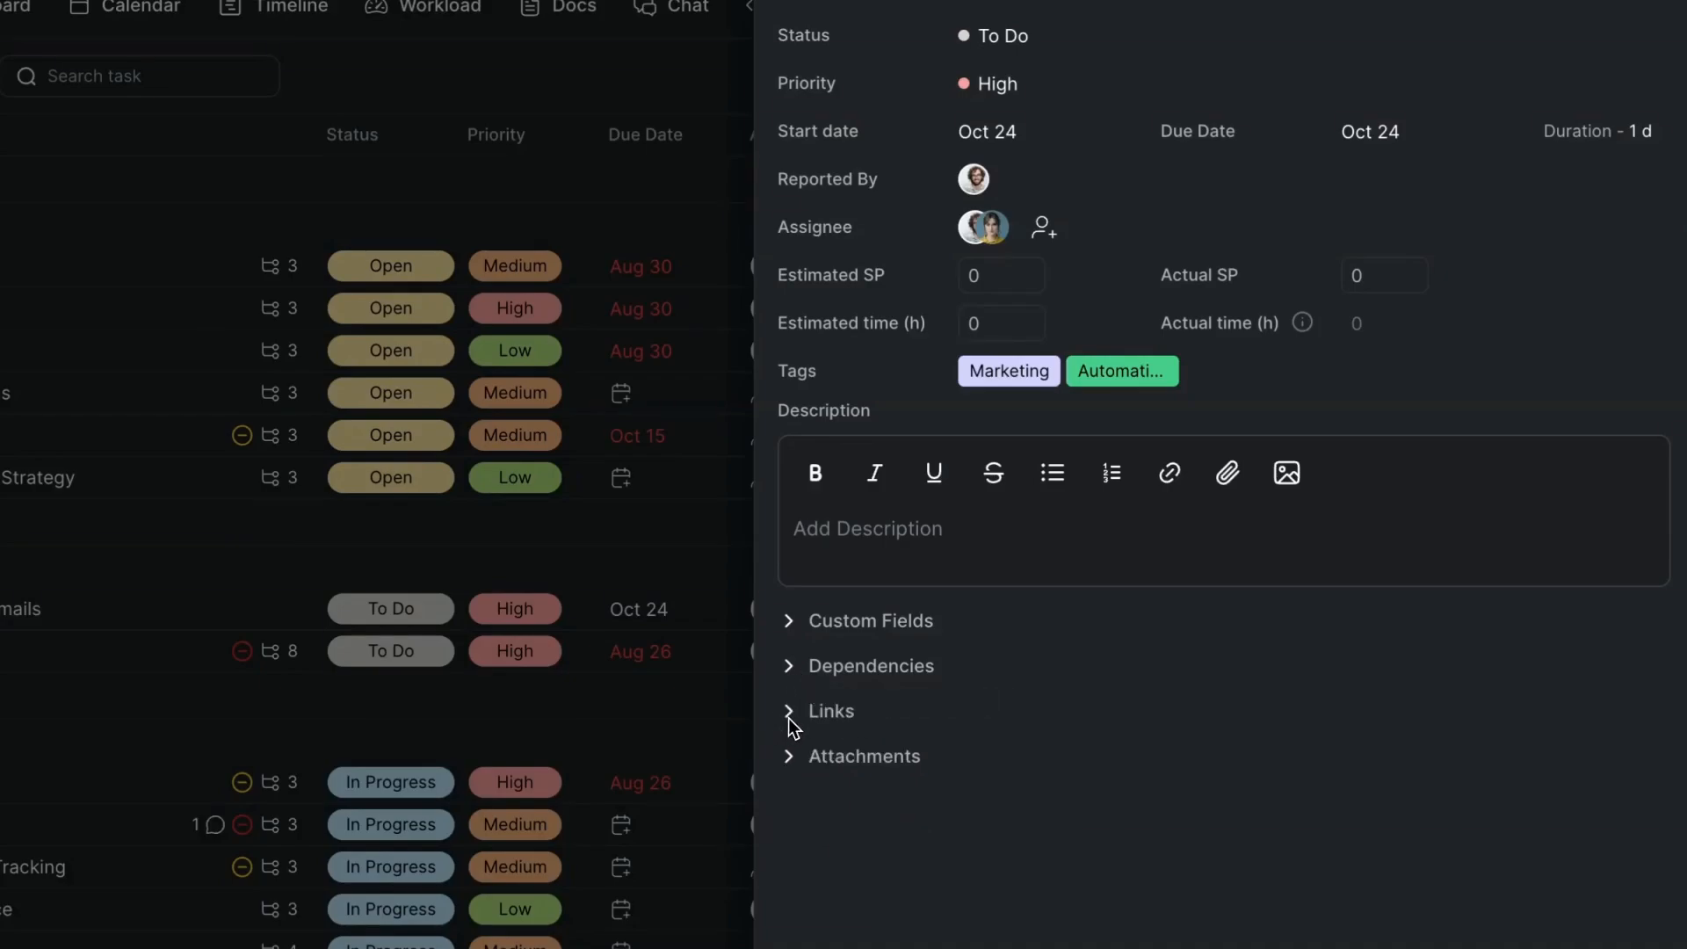
left_click(789, 716)
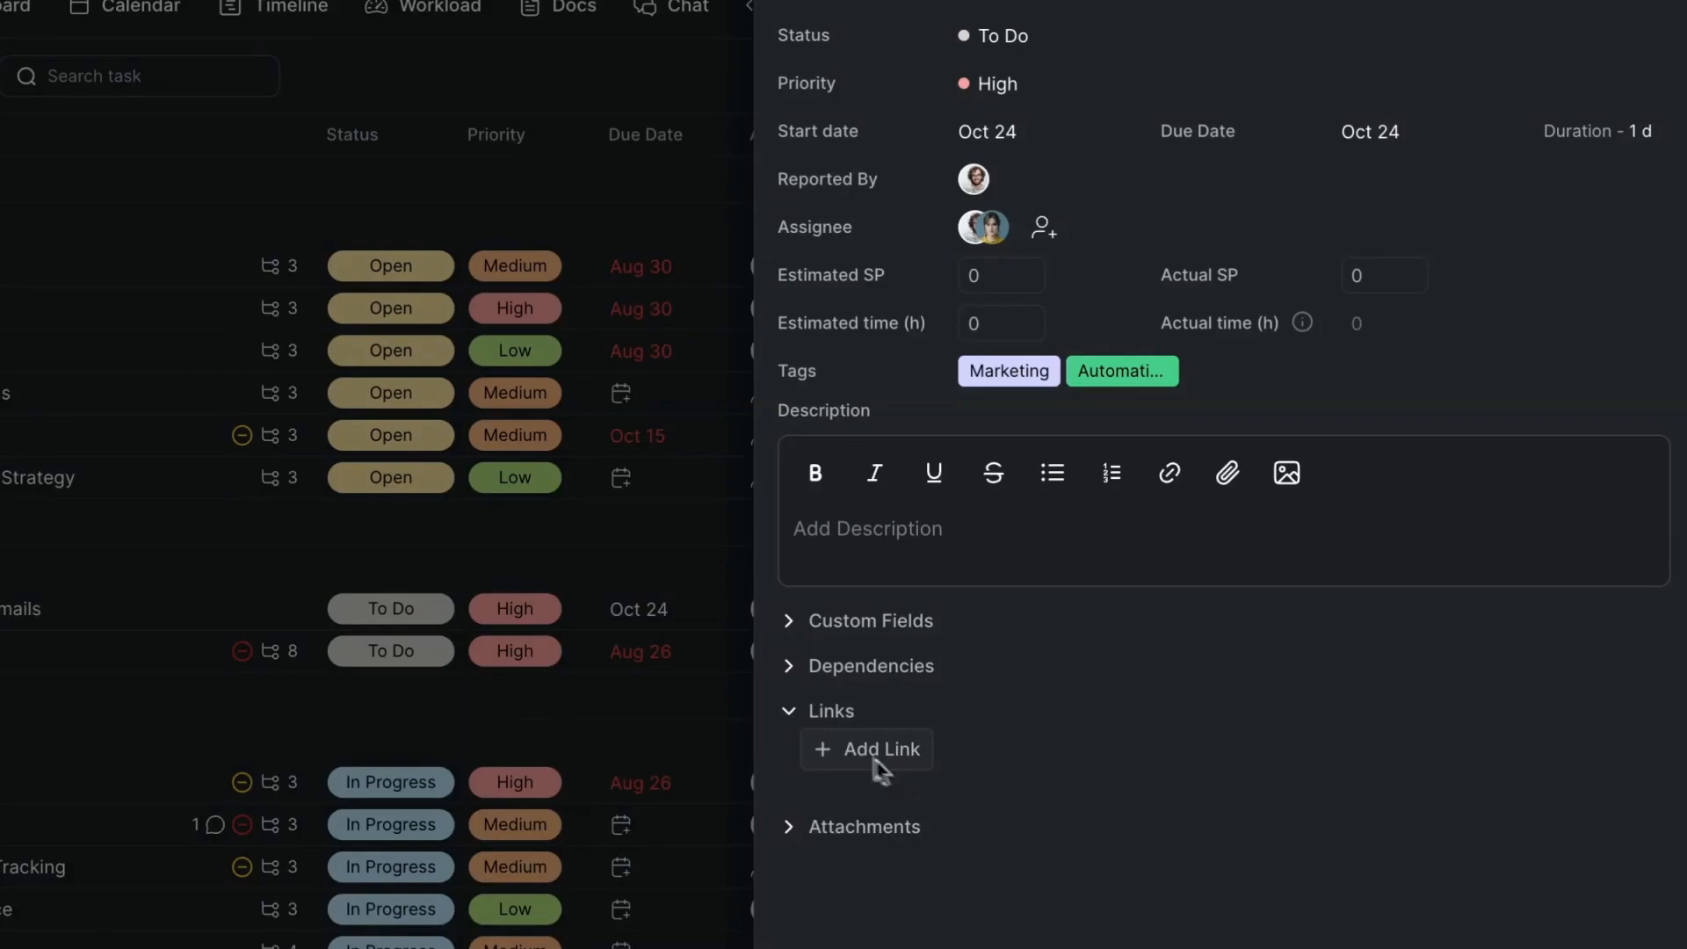
left_click(794, 716)
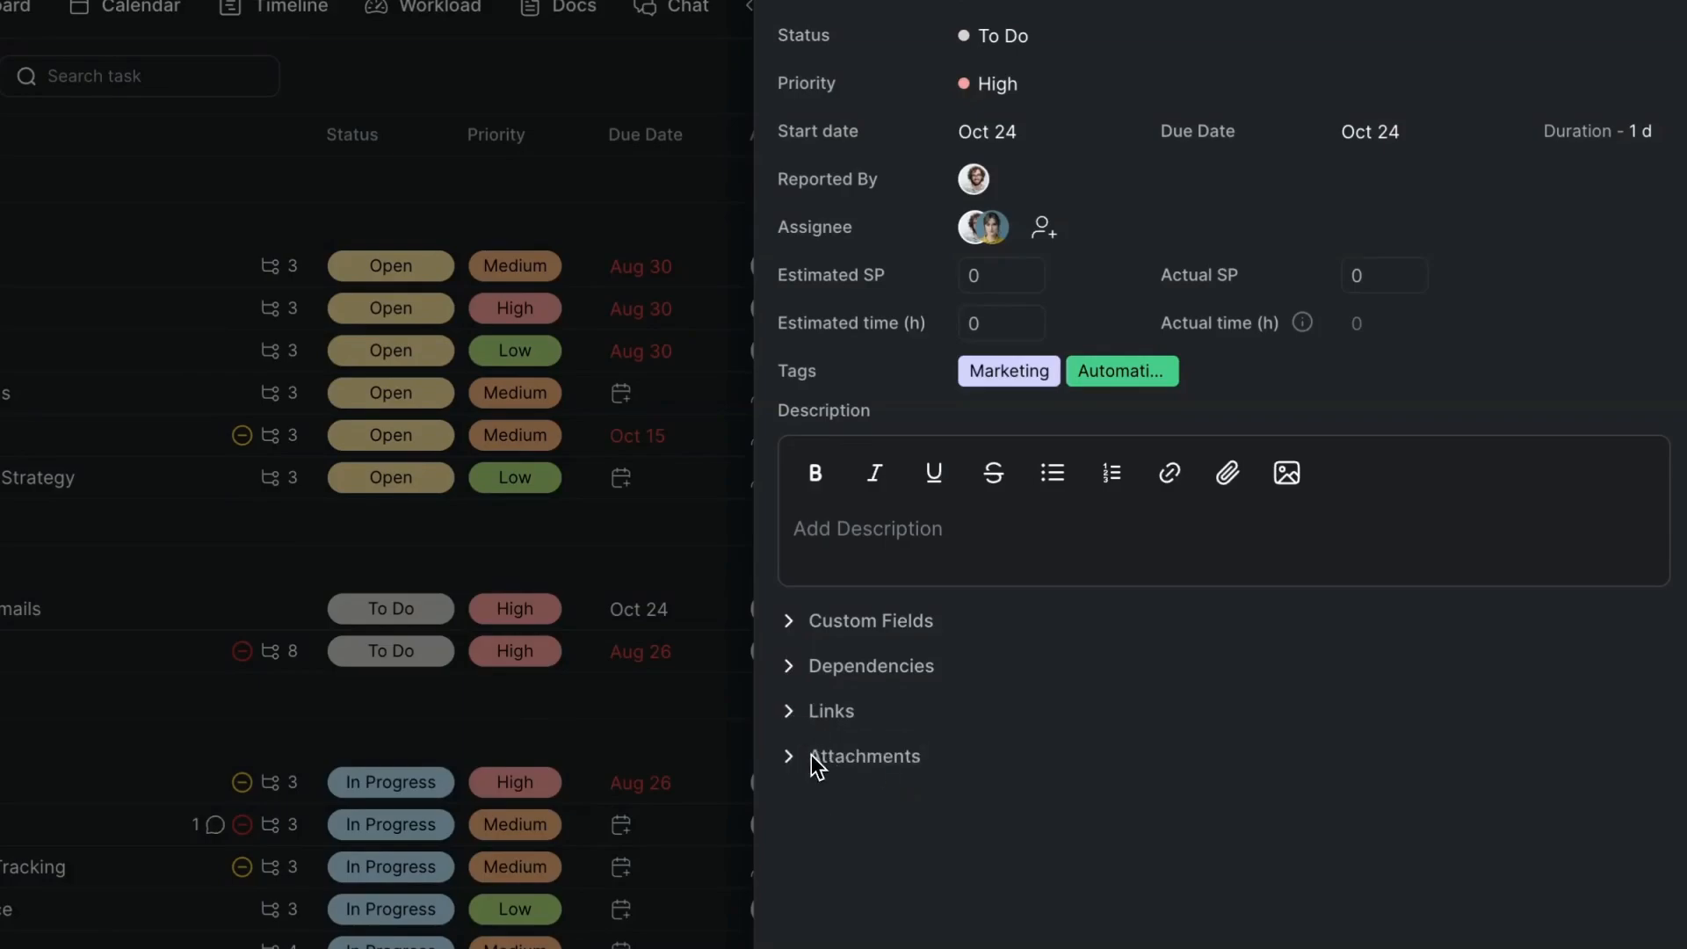
left_click(792, 757)
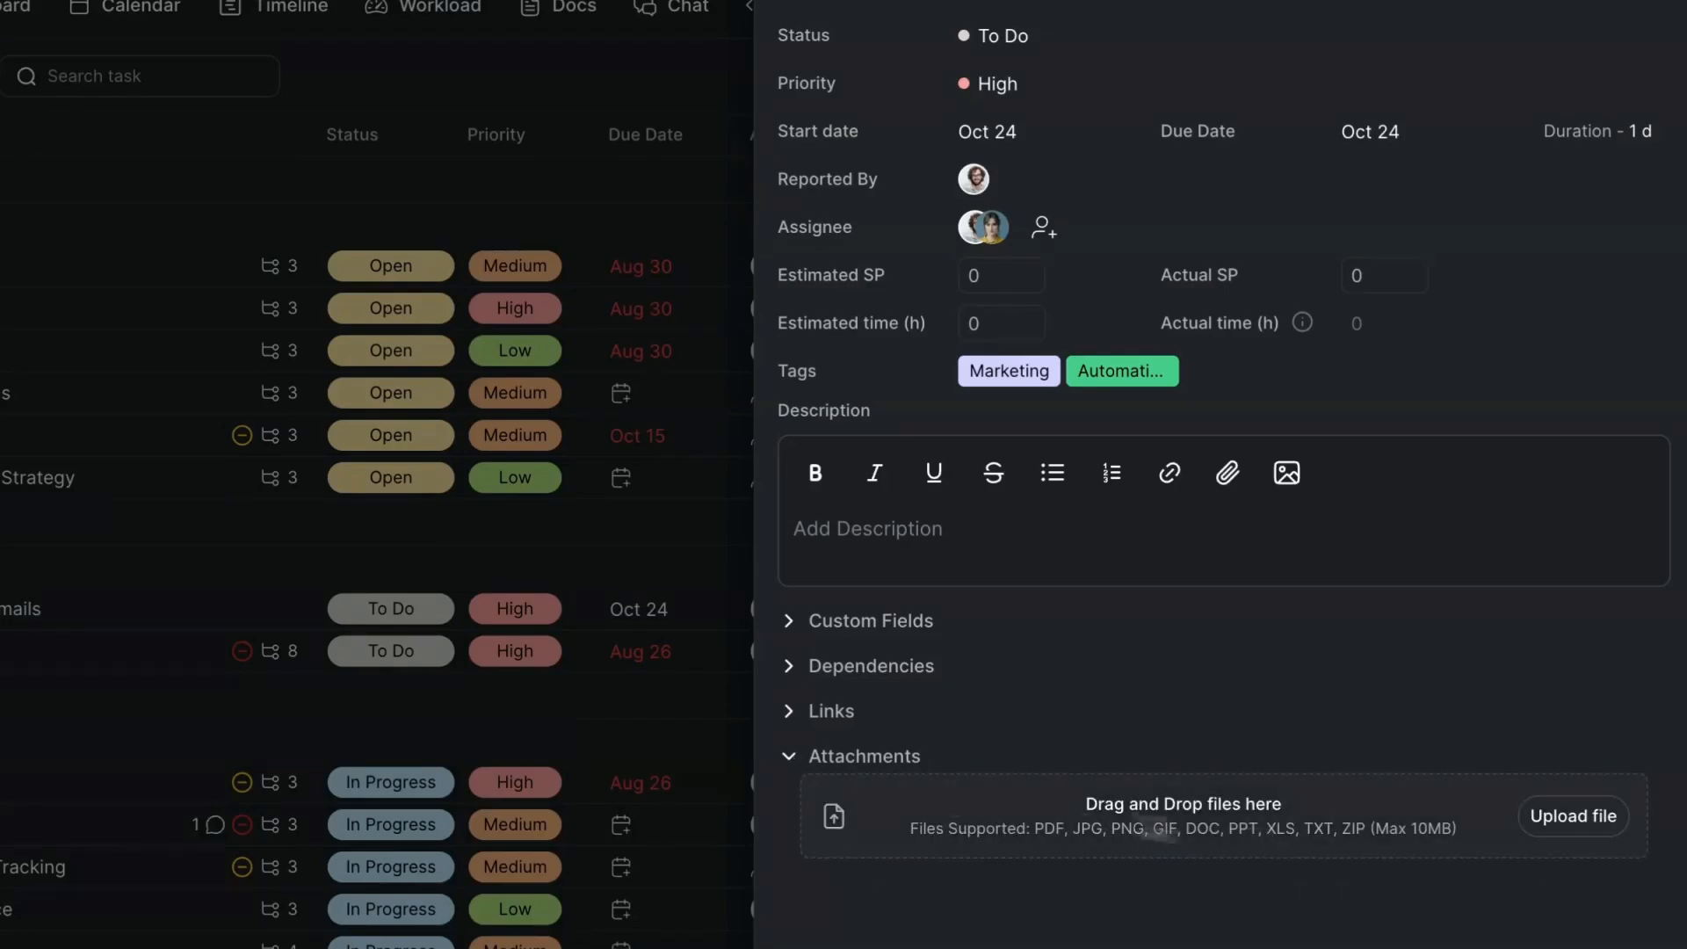
left_click(791, 761)
scroll(907, 128, "up", 2)
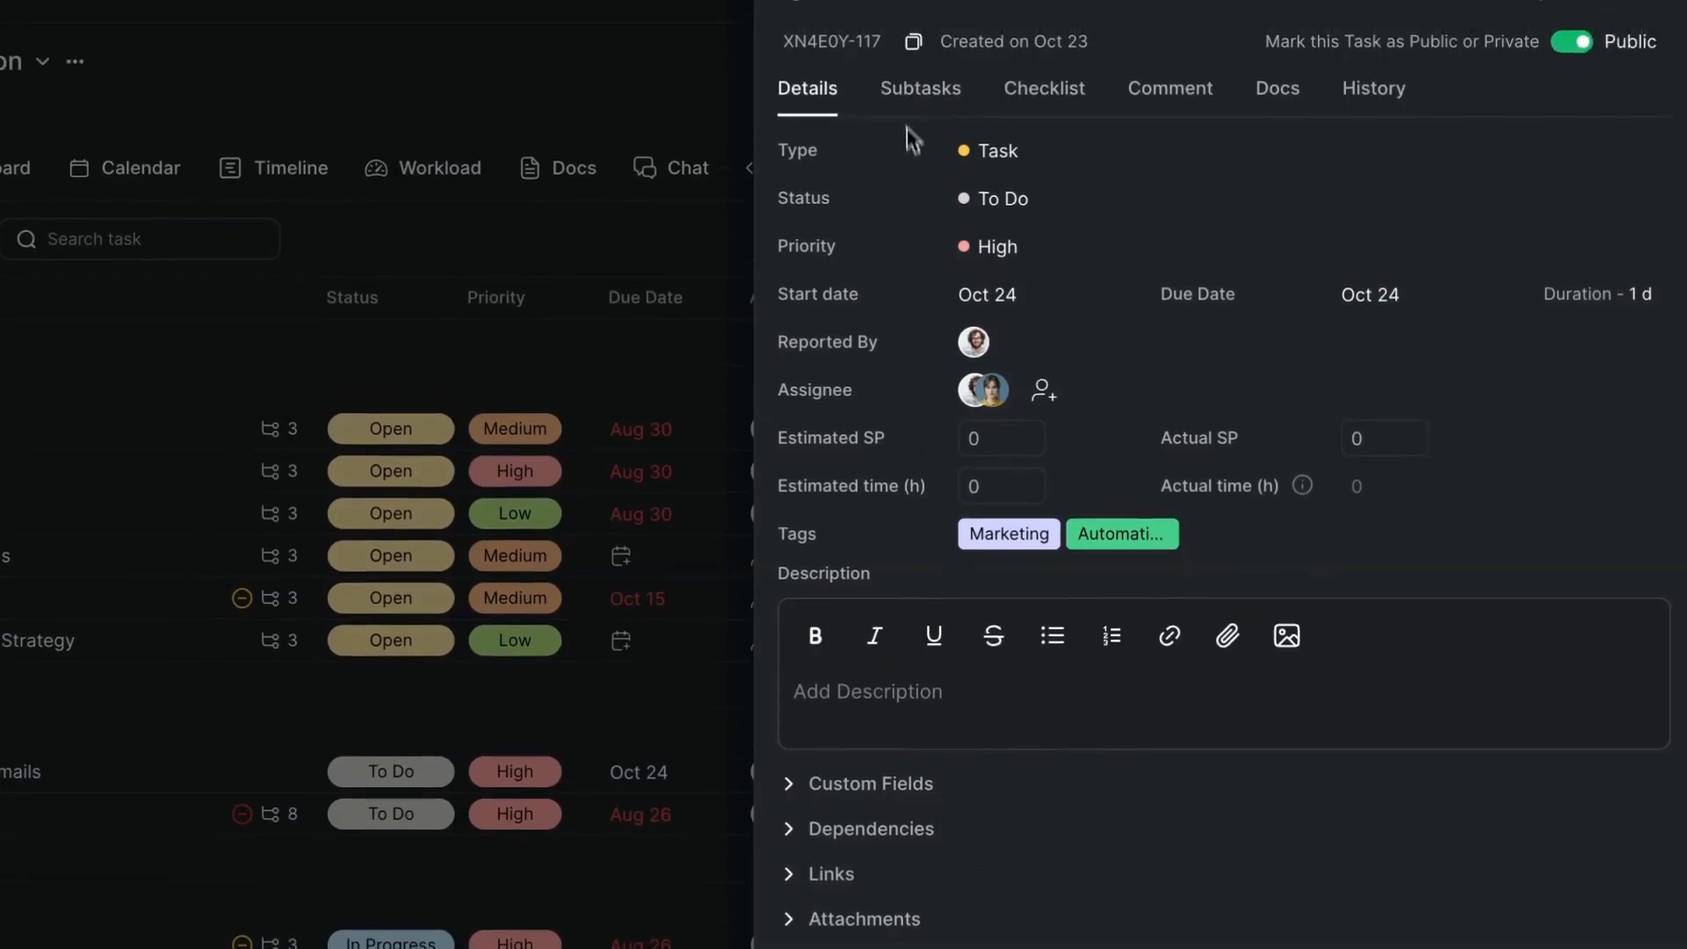
Step: Generate suggested subtasks for the "Automate newsletter emails" task and create all five of them
left_click(909, 150)
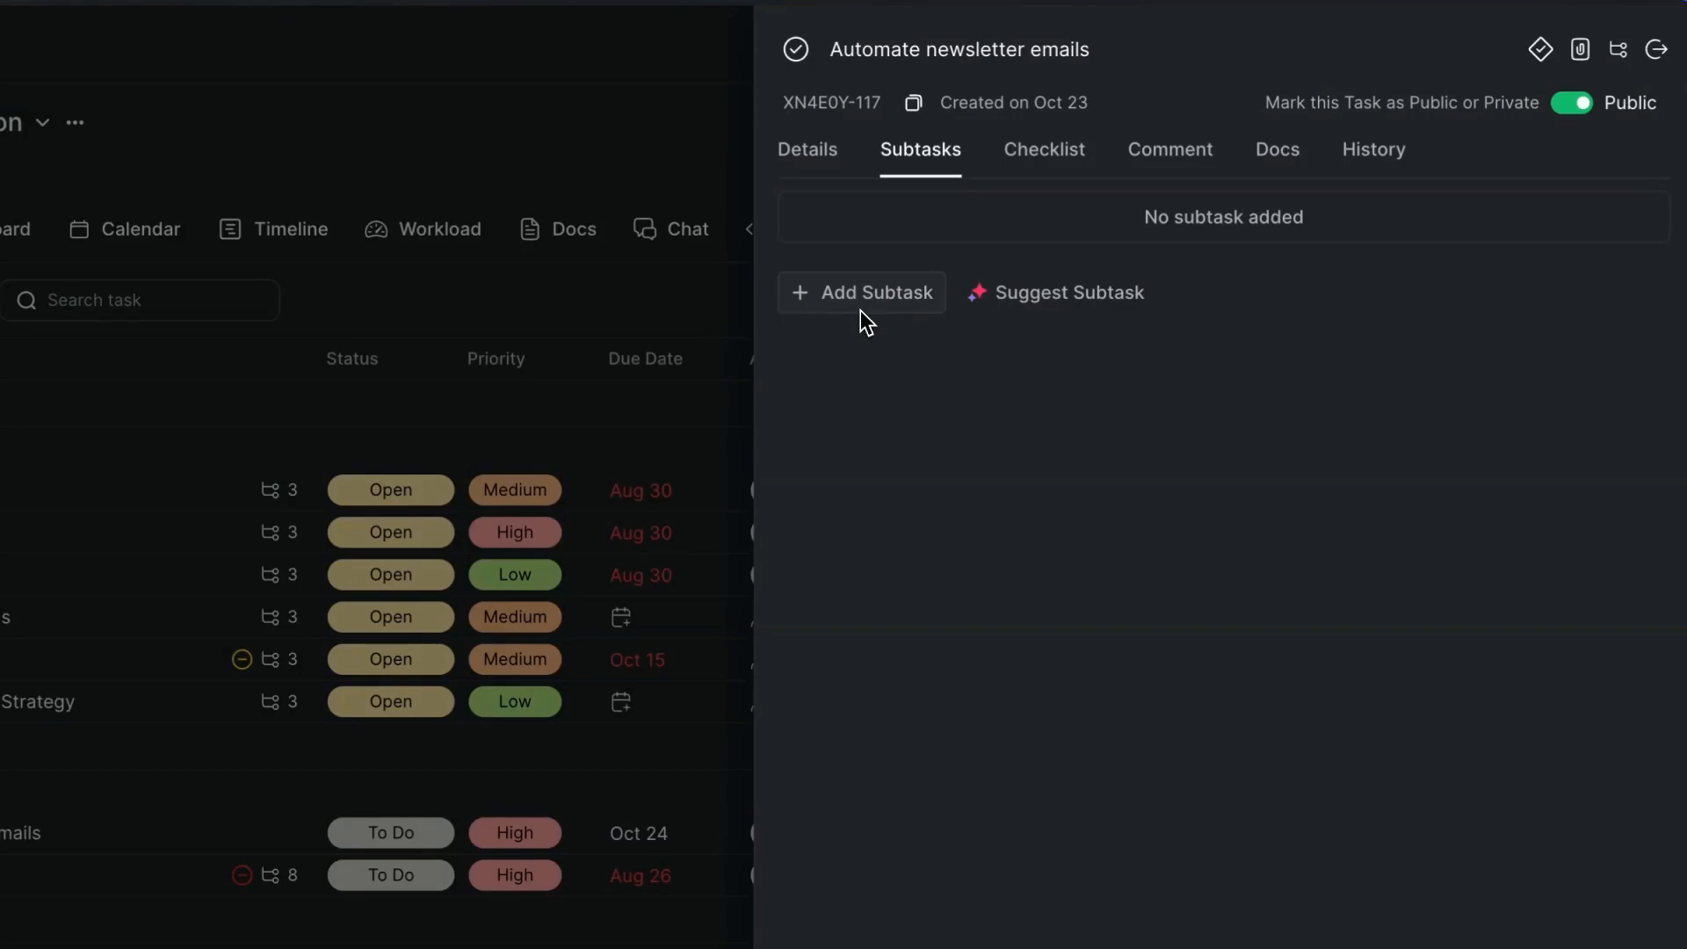
left_click(1056, 309)
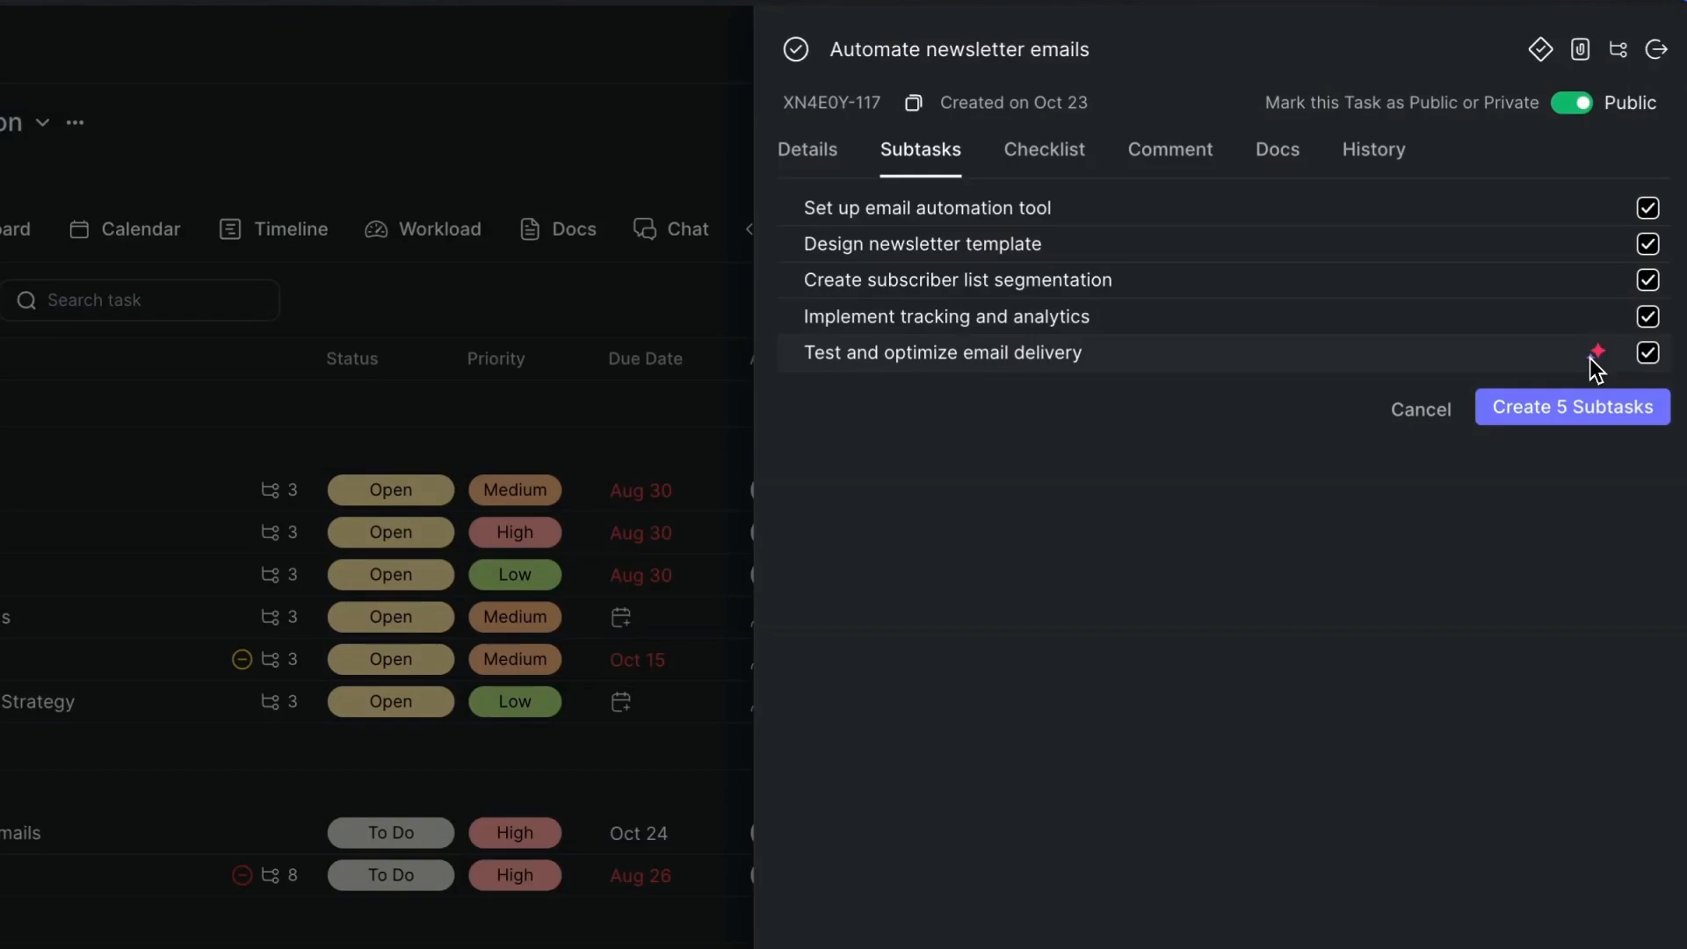
left_click(1538, 424)
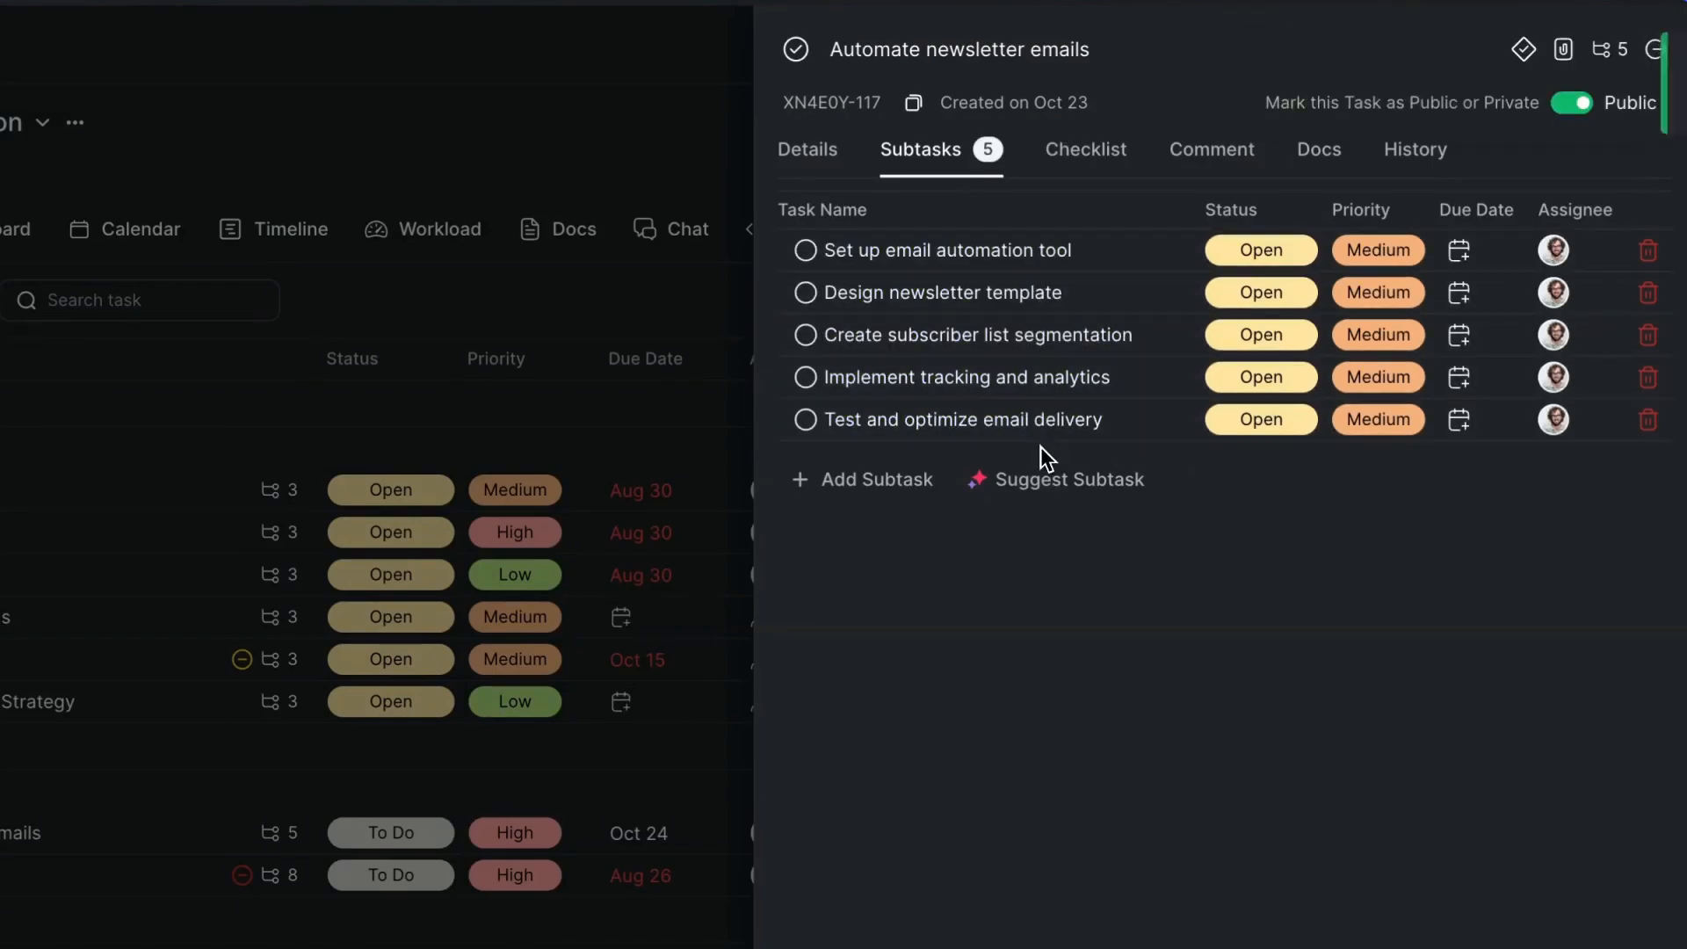
Step: Examine the Checklist, Comment, Docs and History sections of the "Automate newsletter emails" task and close its details
left_click(1094, 156)
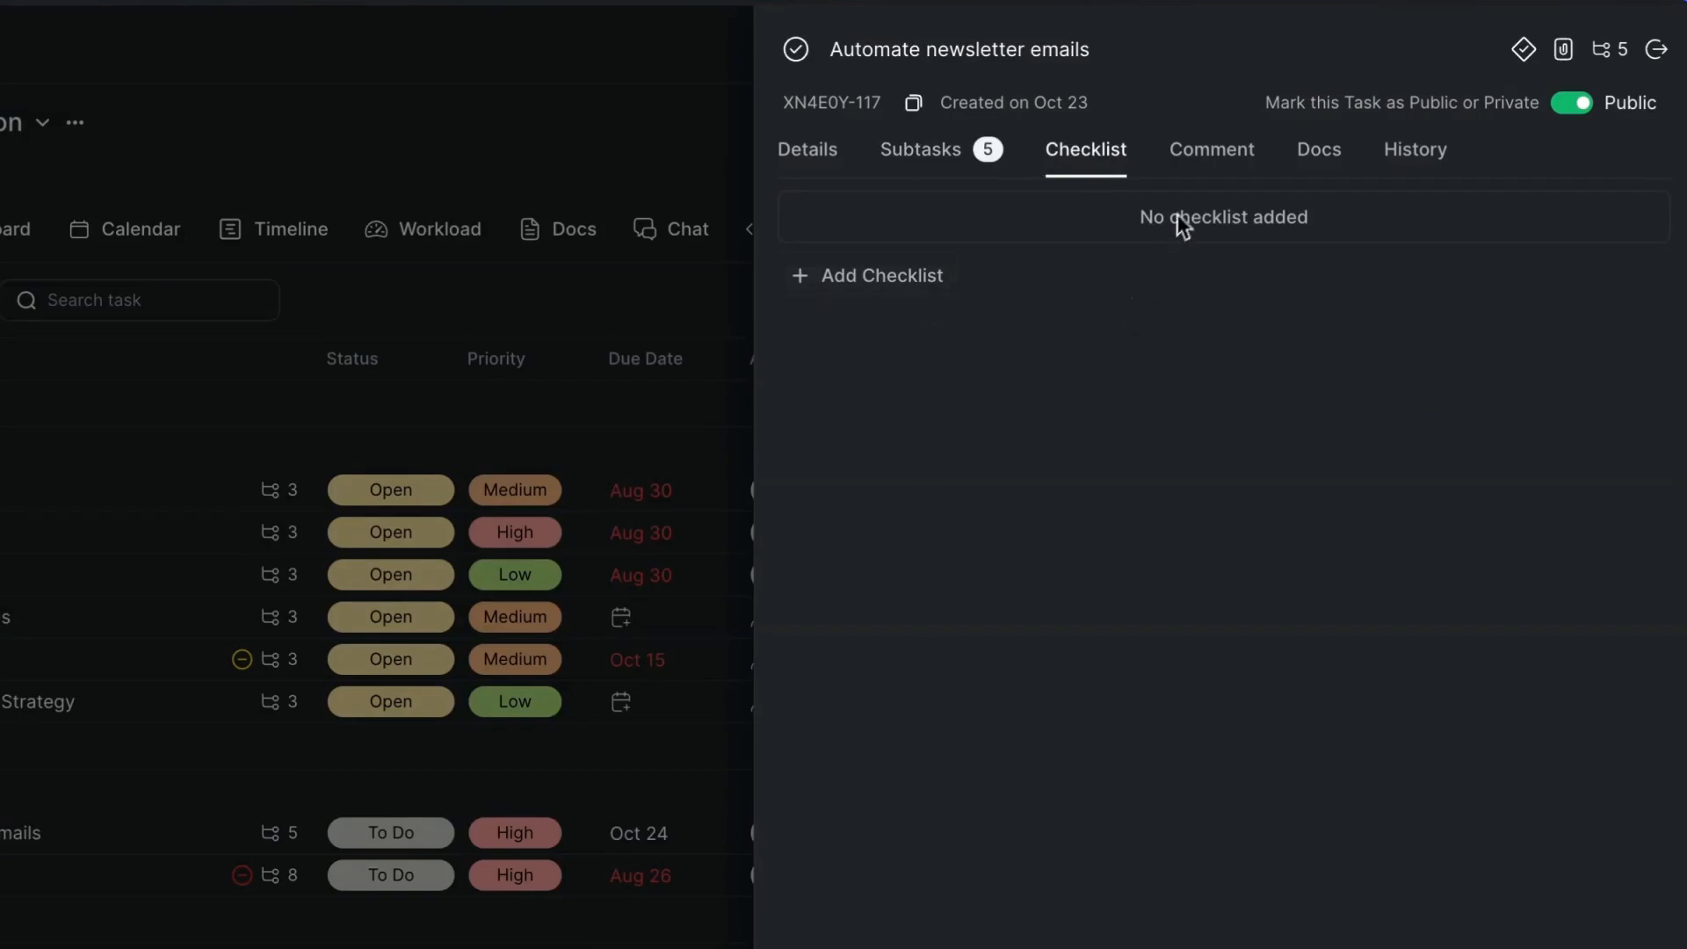
left_click(1212, 160)
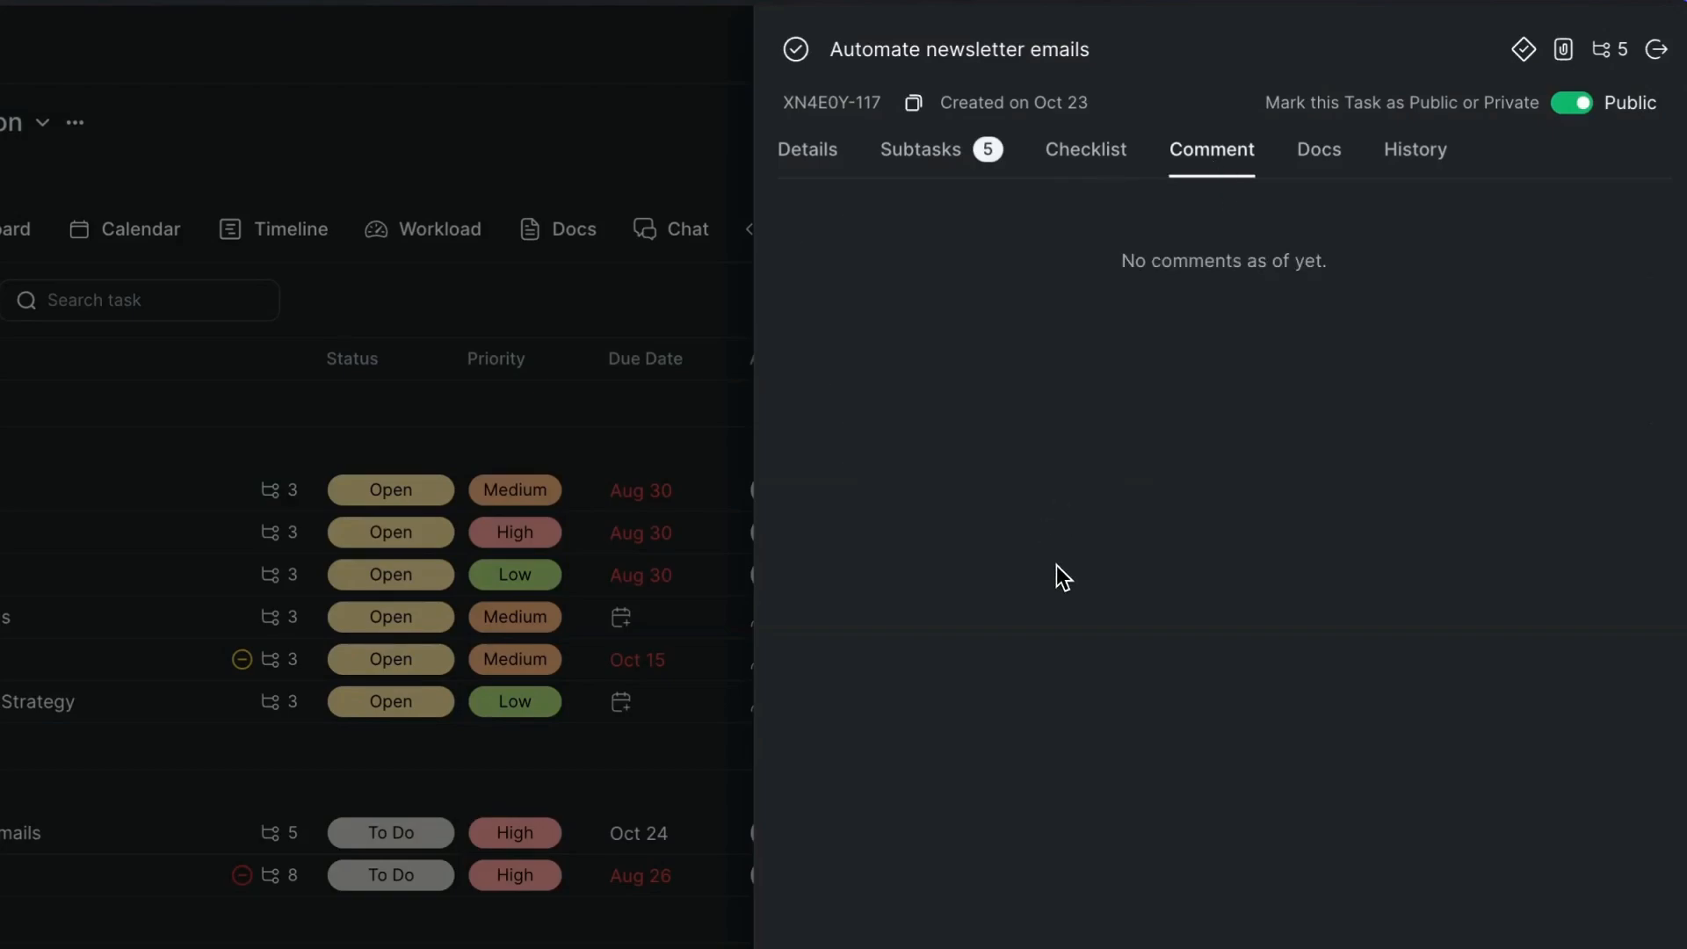
left_click(1329, 165)
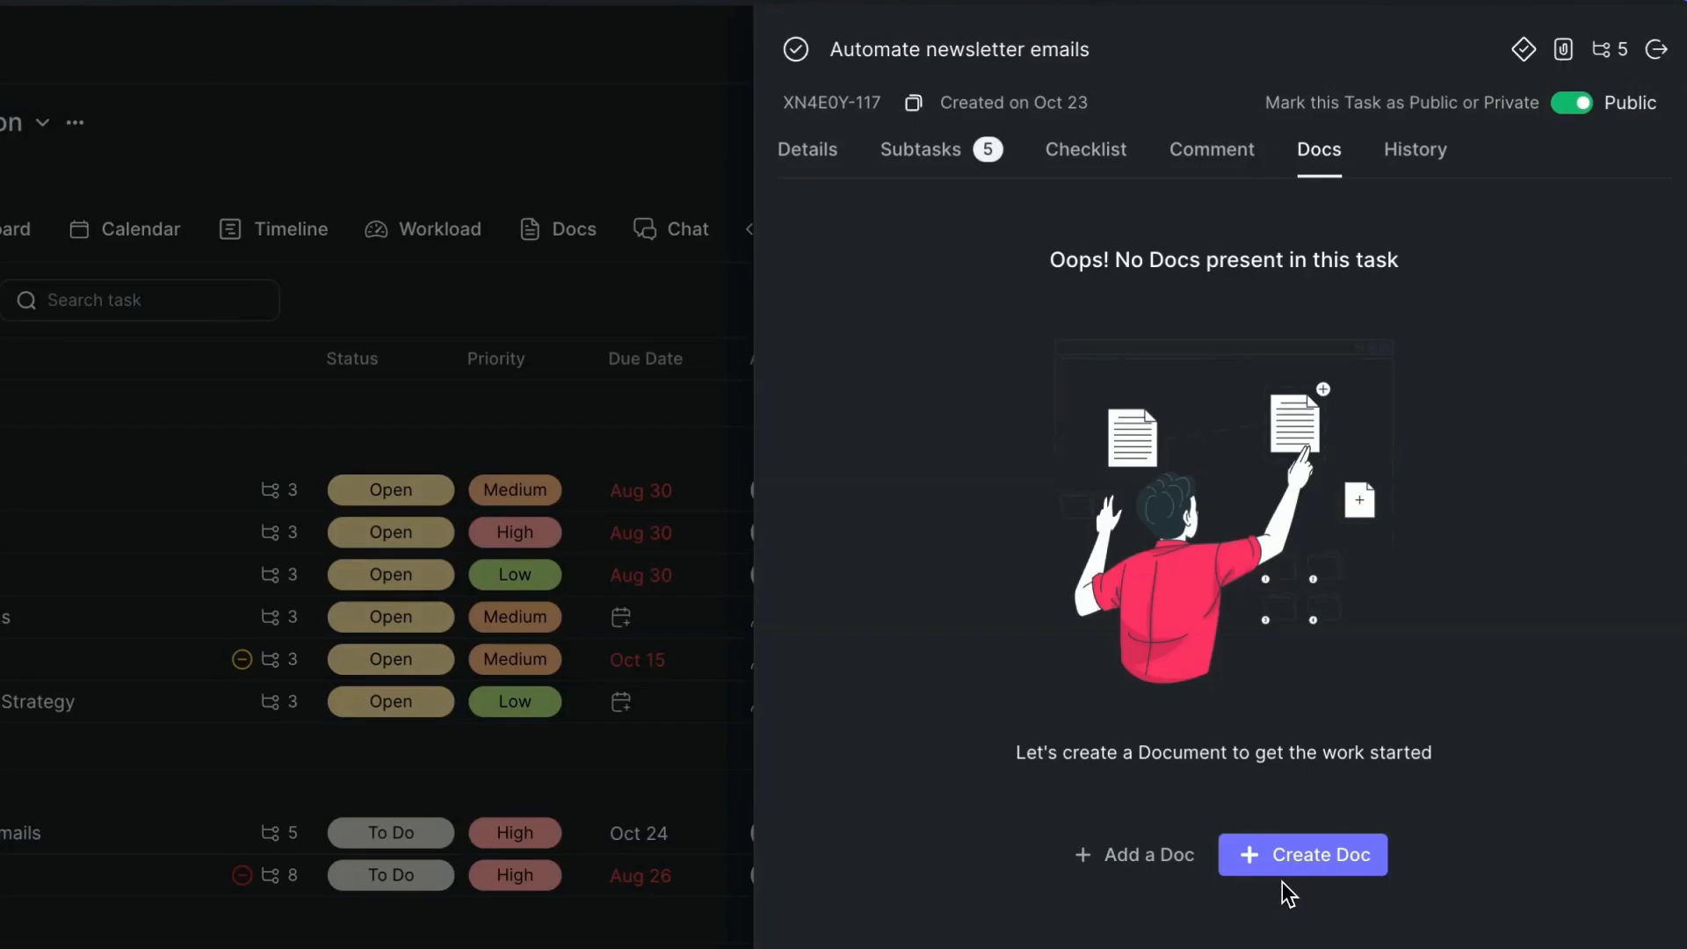
left_click(1395, 165)
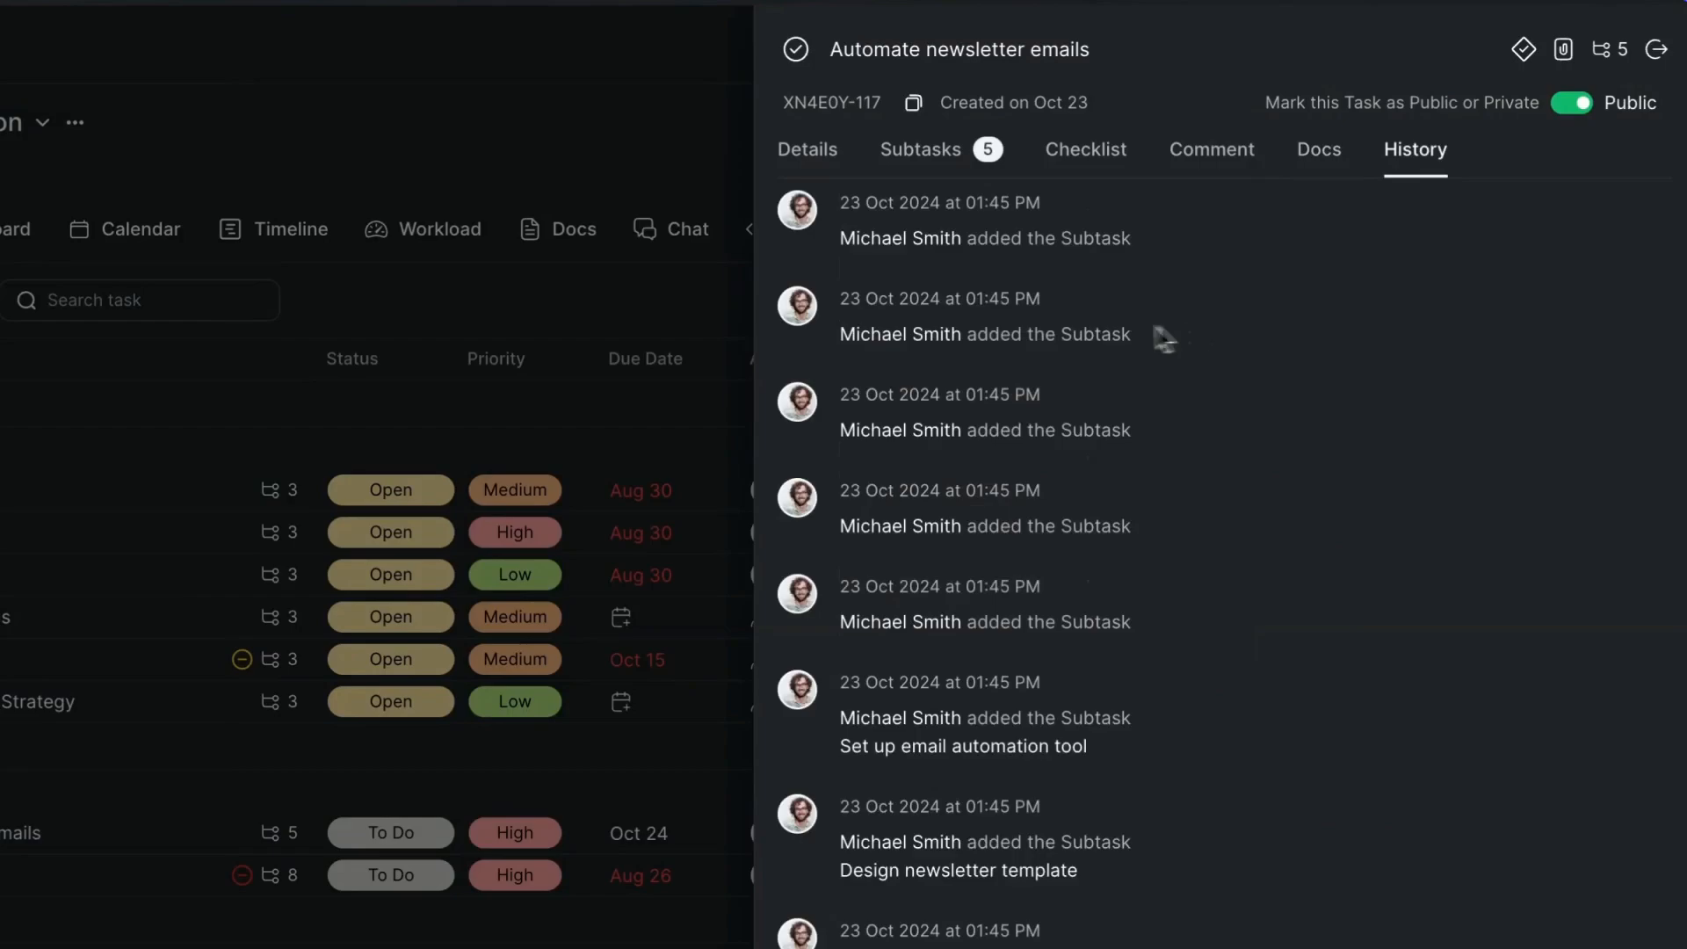
scroll(1188, 685, "down", 5)
scroll(1188, 687, "up", 5)
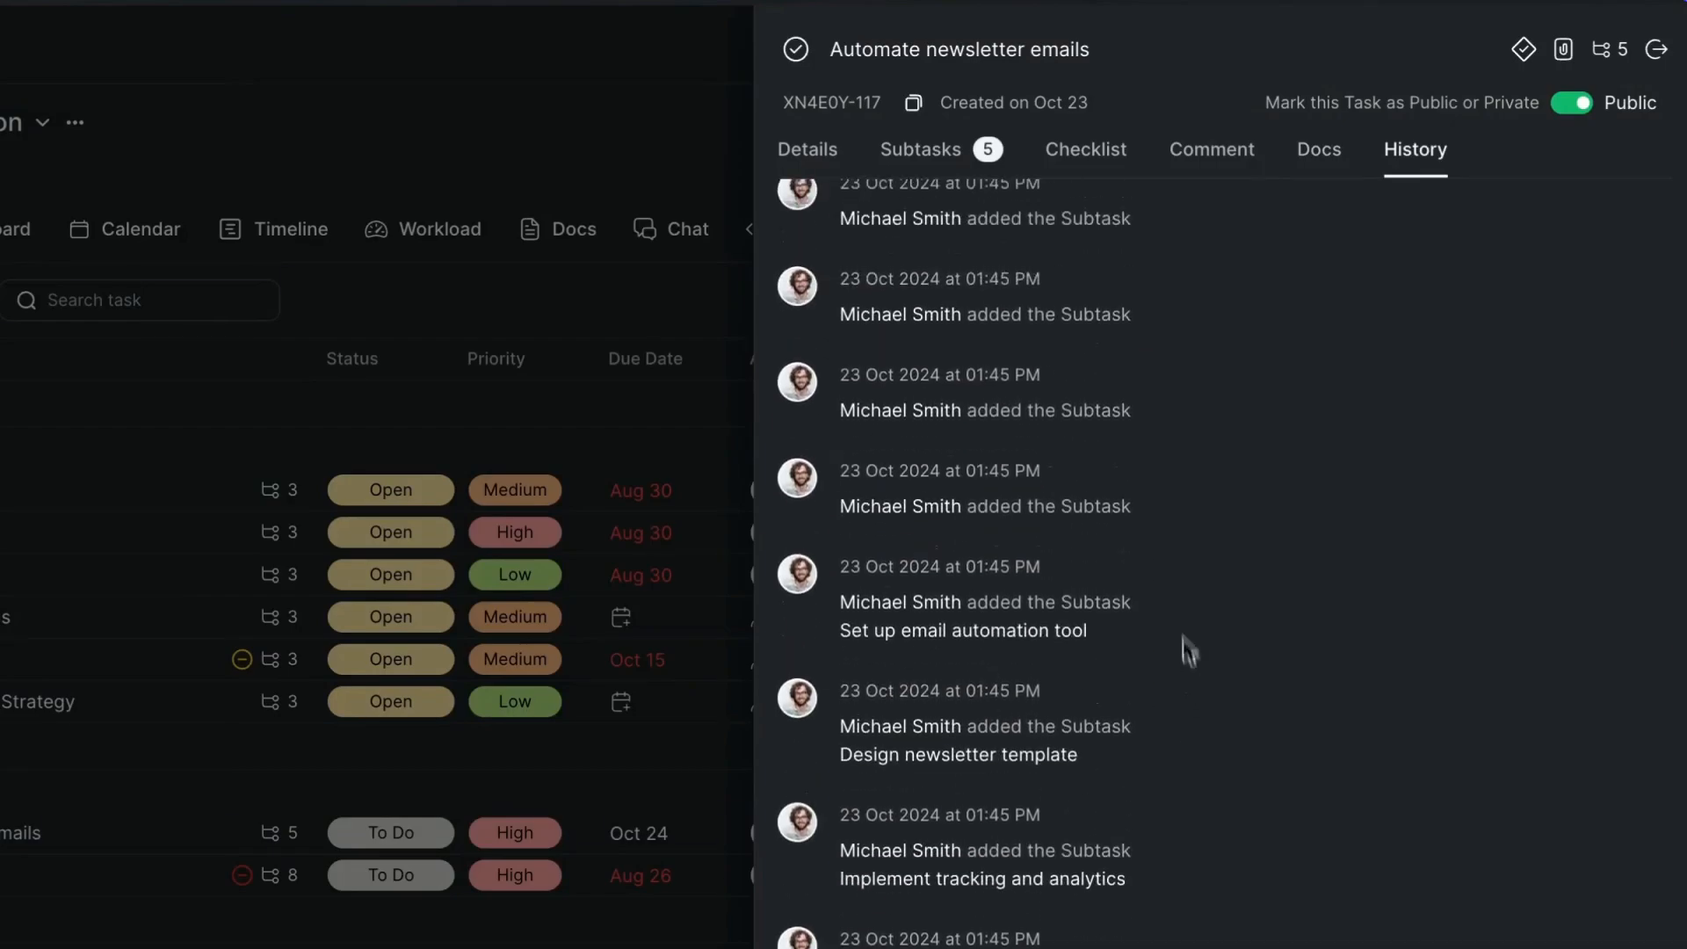
scroll(1188, 650, "up", 1)
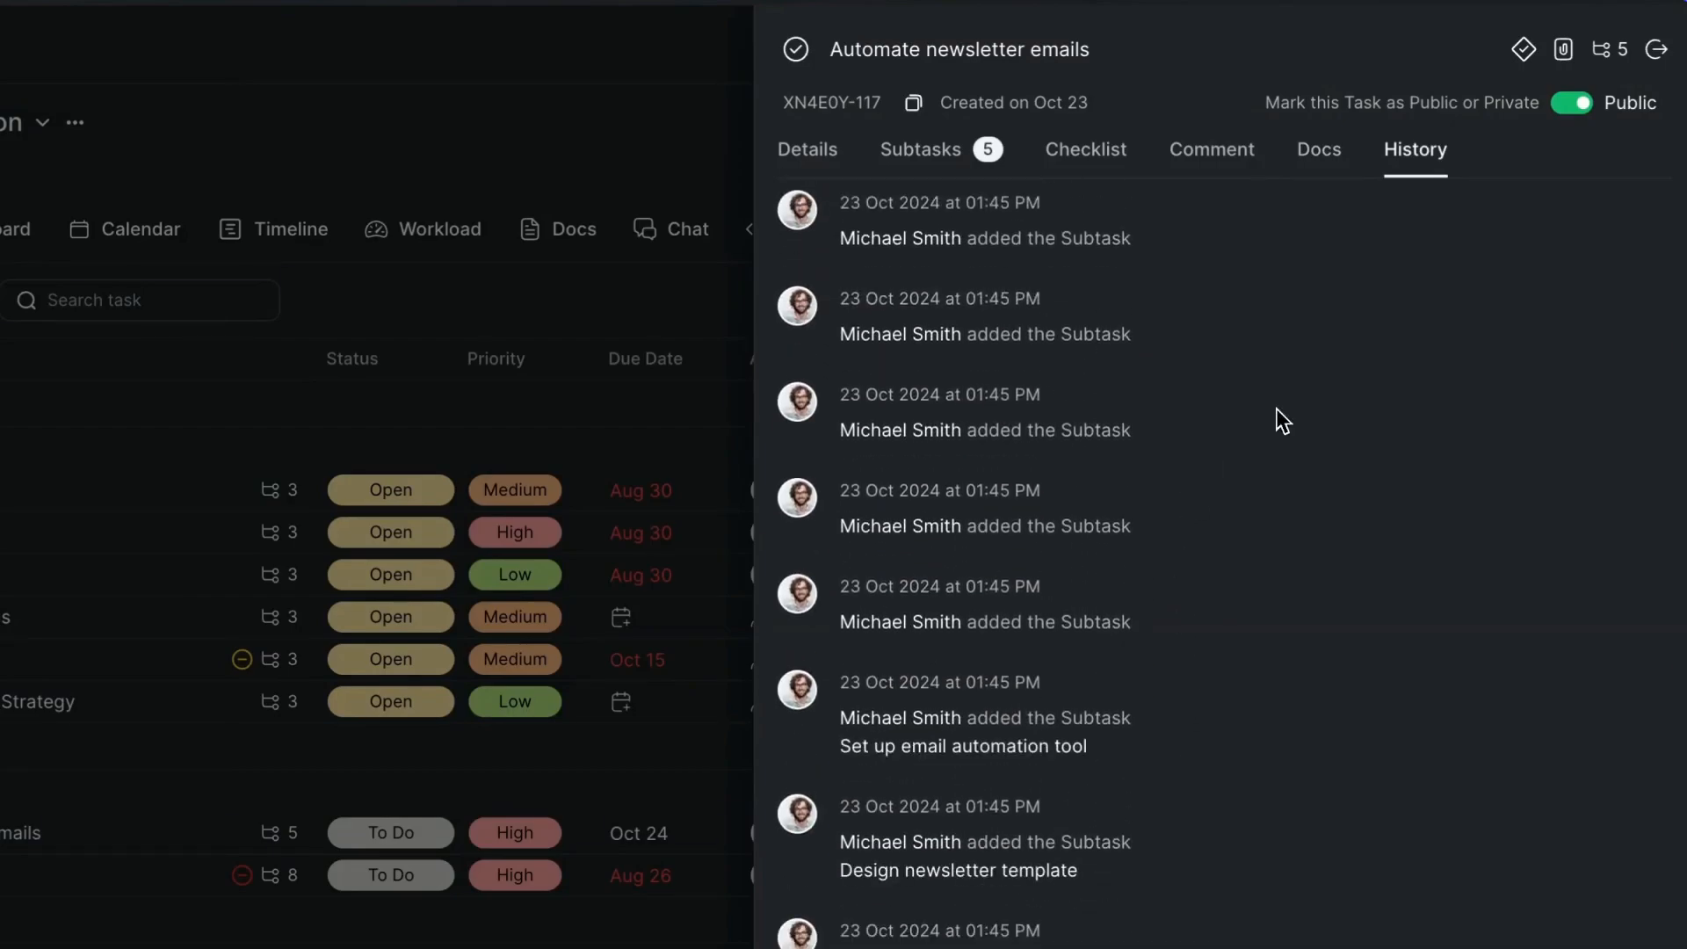
left_click(1656, 49)
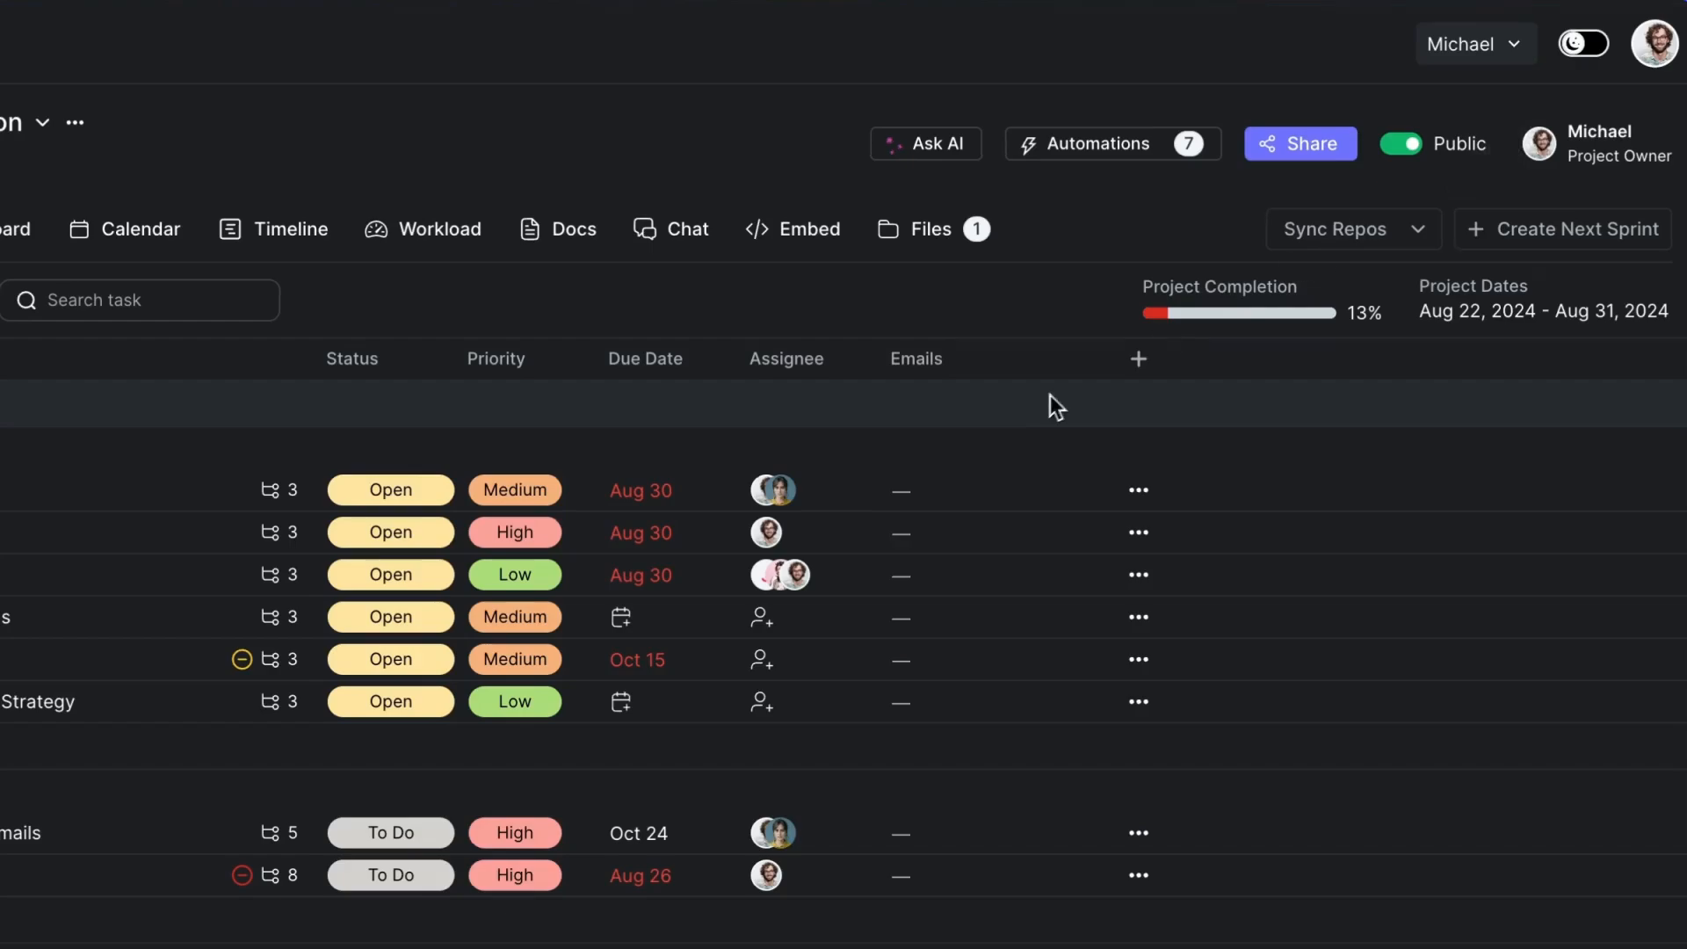
Step: Examine the task list's grouping options, filter choices and task search without applying any of them
left_click(492, 303)
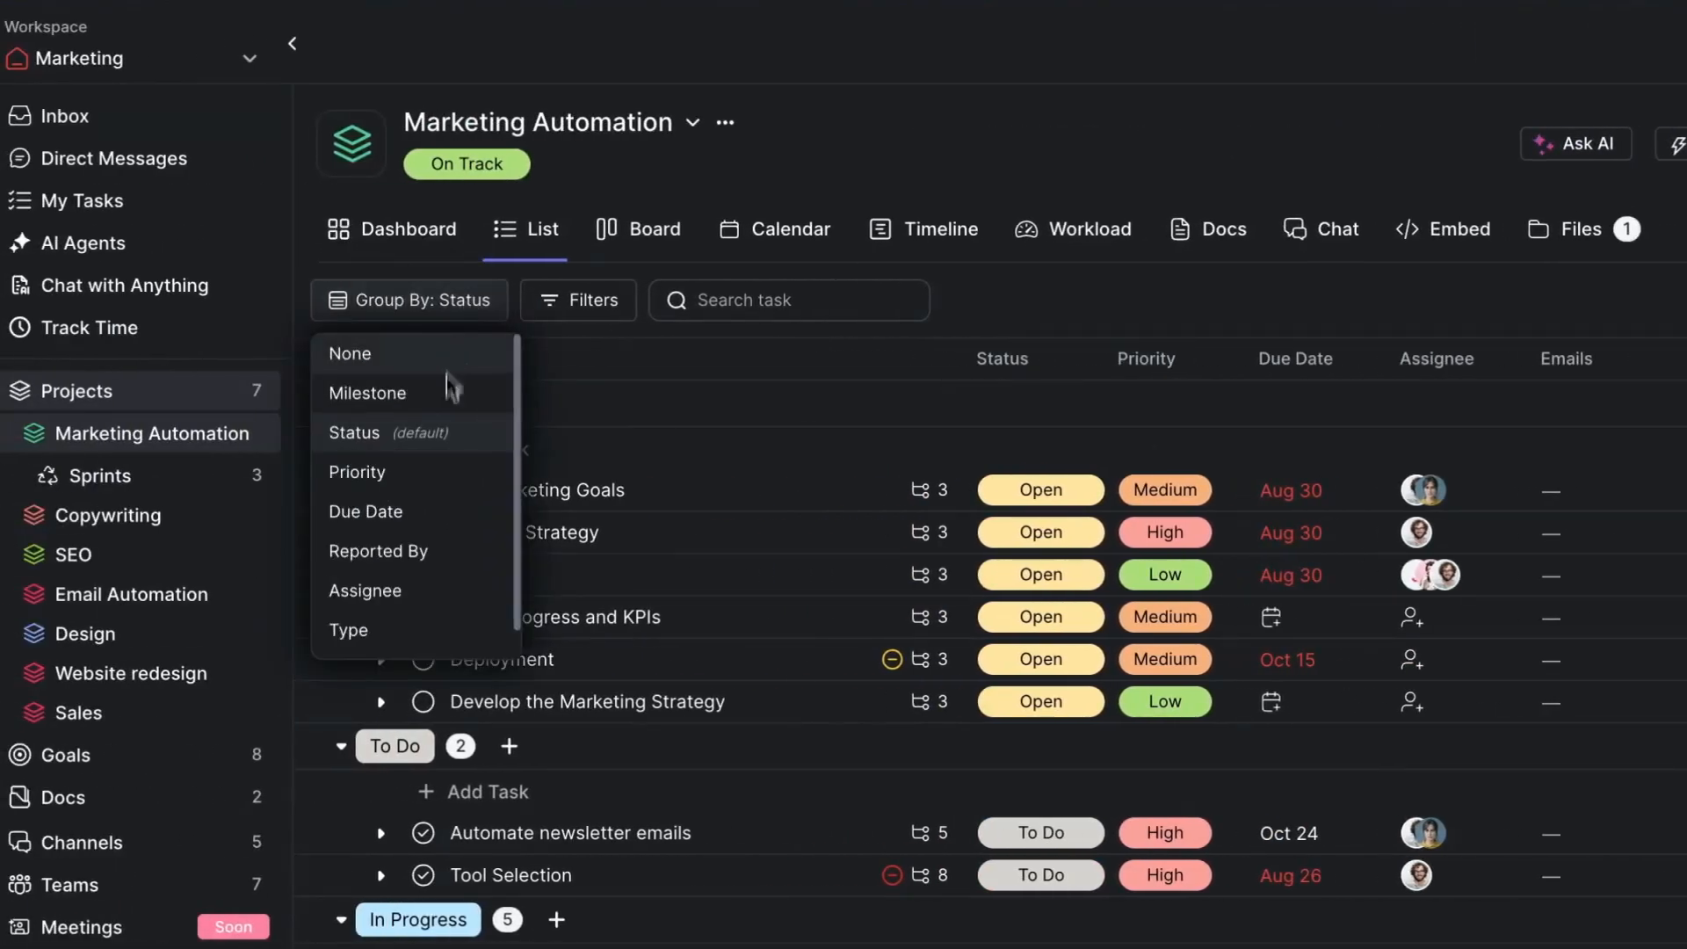
left_click(475, 301)
left_click(593, 309)
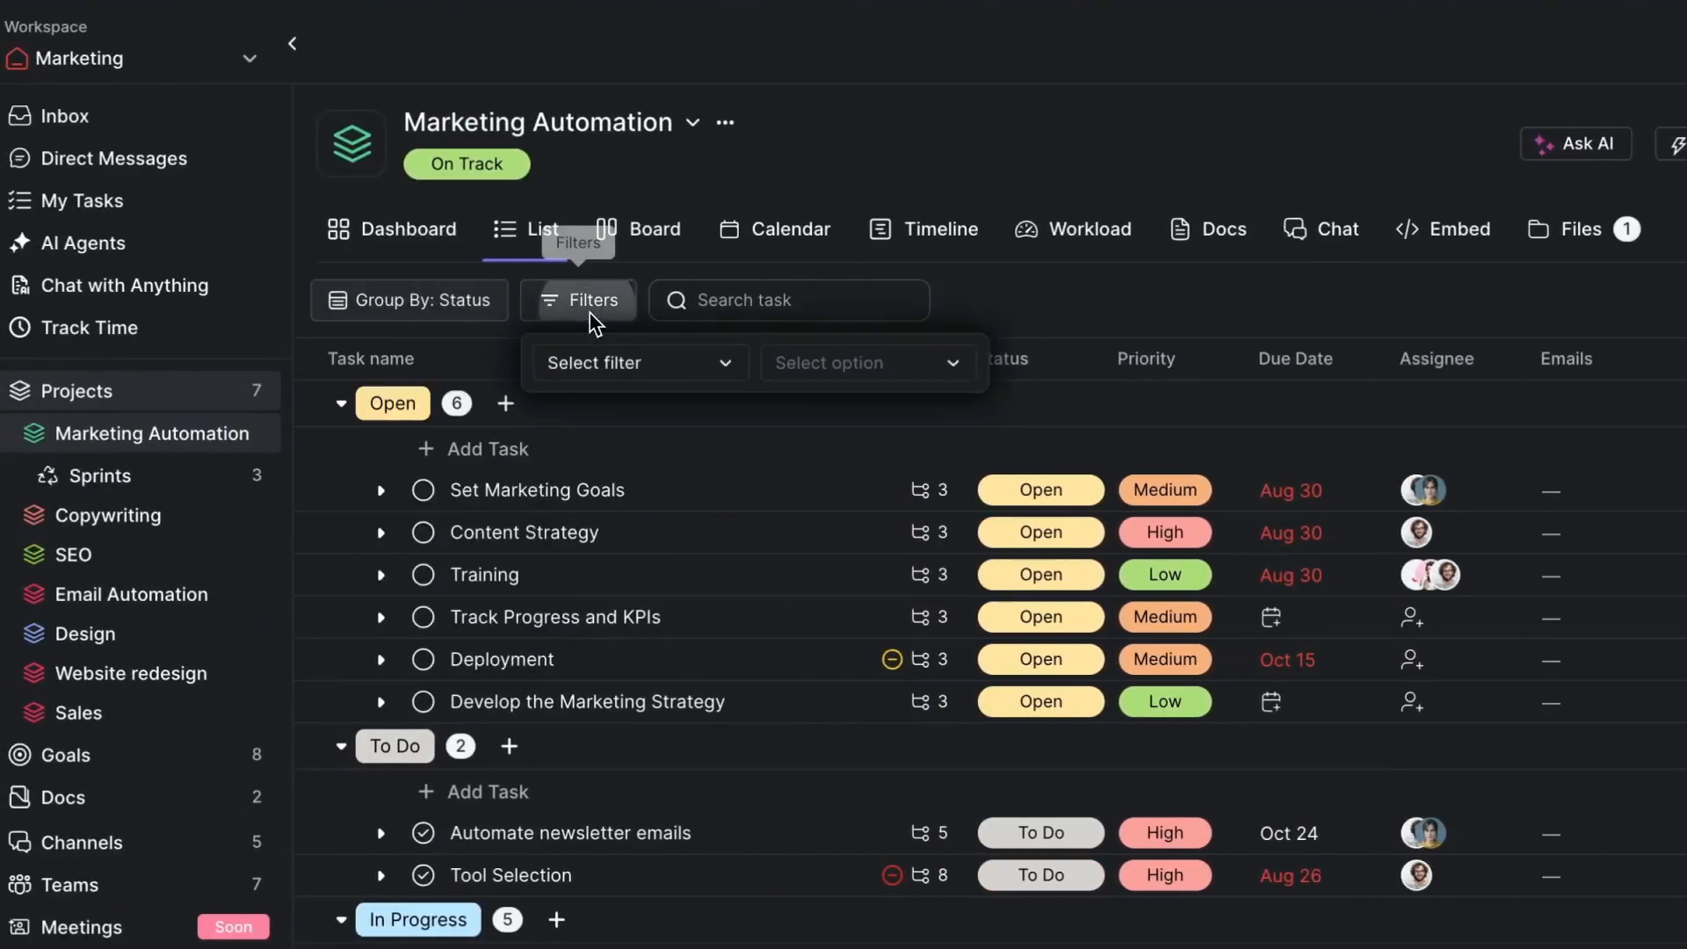
left_click(629, 369)
left_click(620, 366)
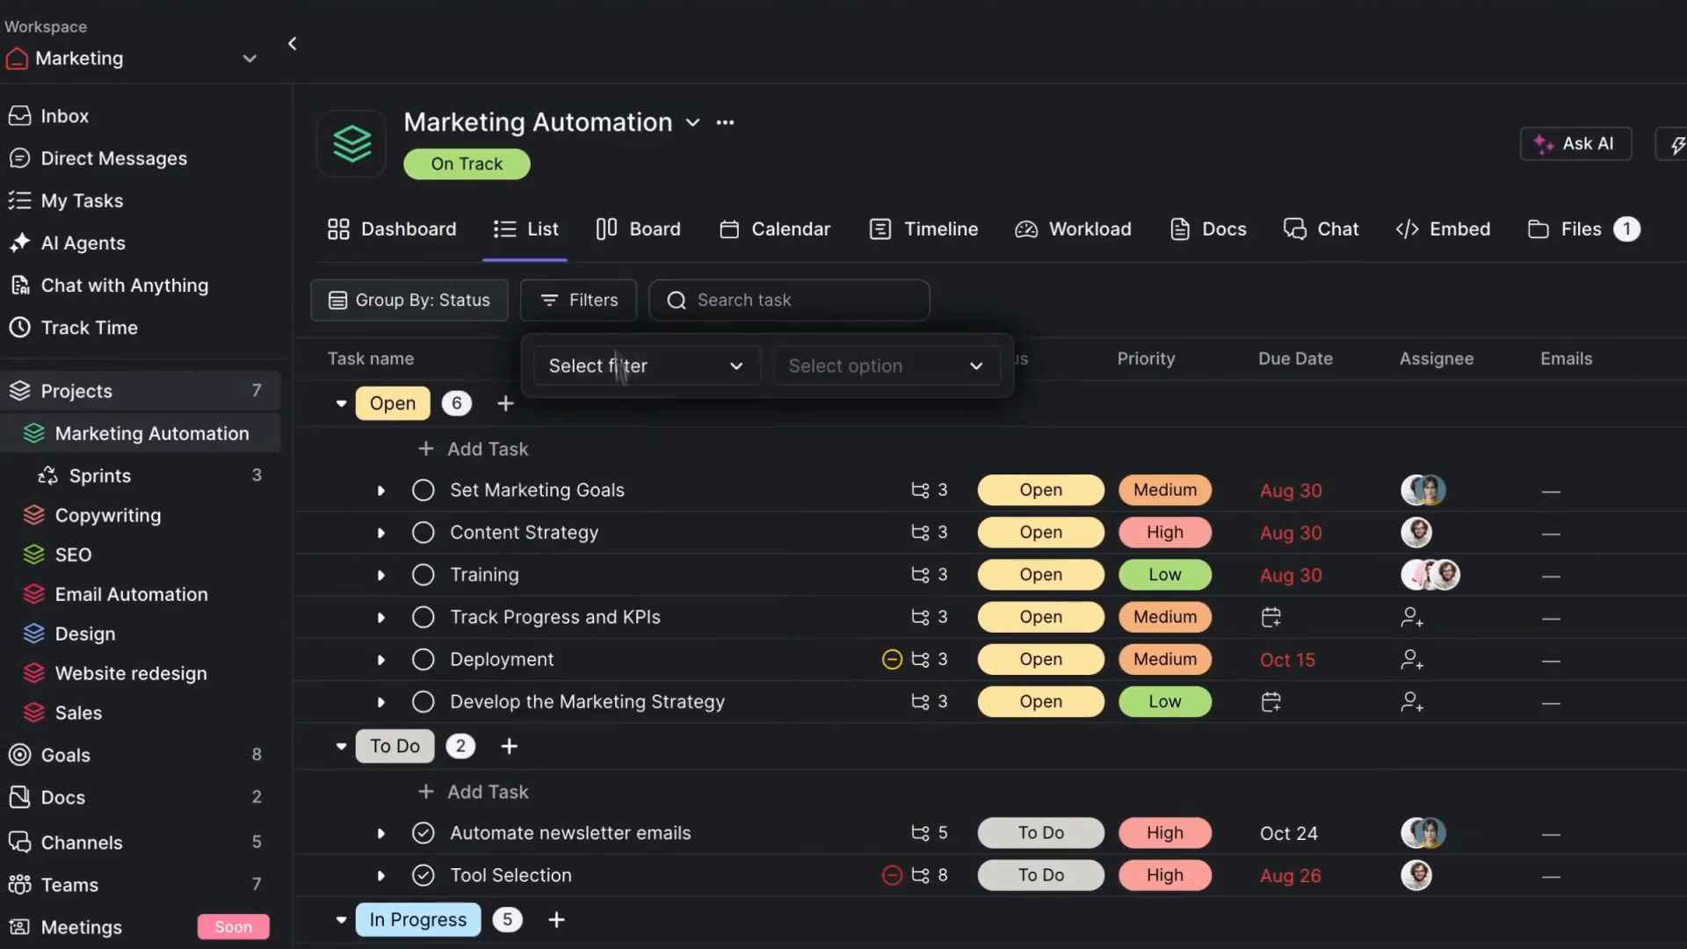
key("Escape")
left_click(742, 303)
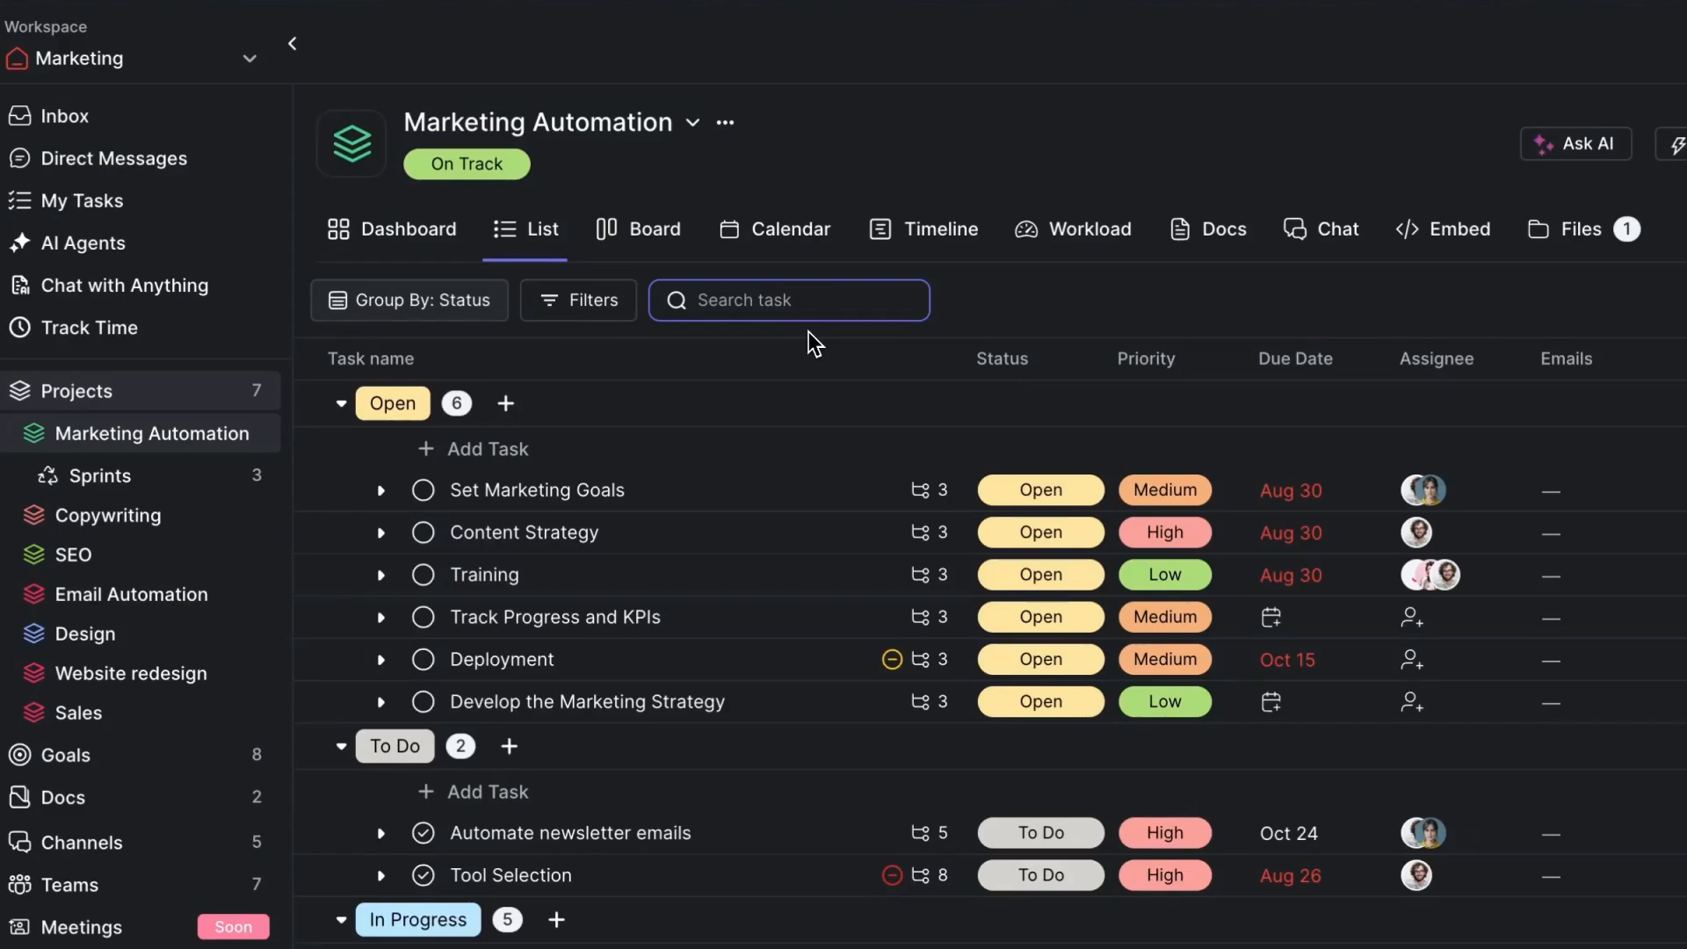
Step: In the project's board view, move the "Set Marketing Goals" task from Open to To Do and briefly expand its subtasks
left_click(656, 240)
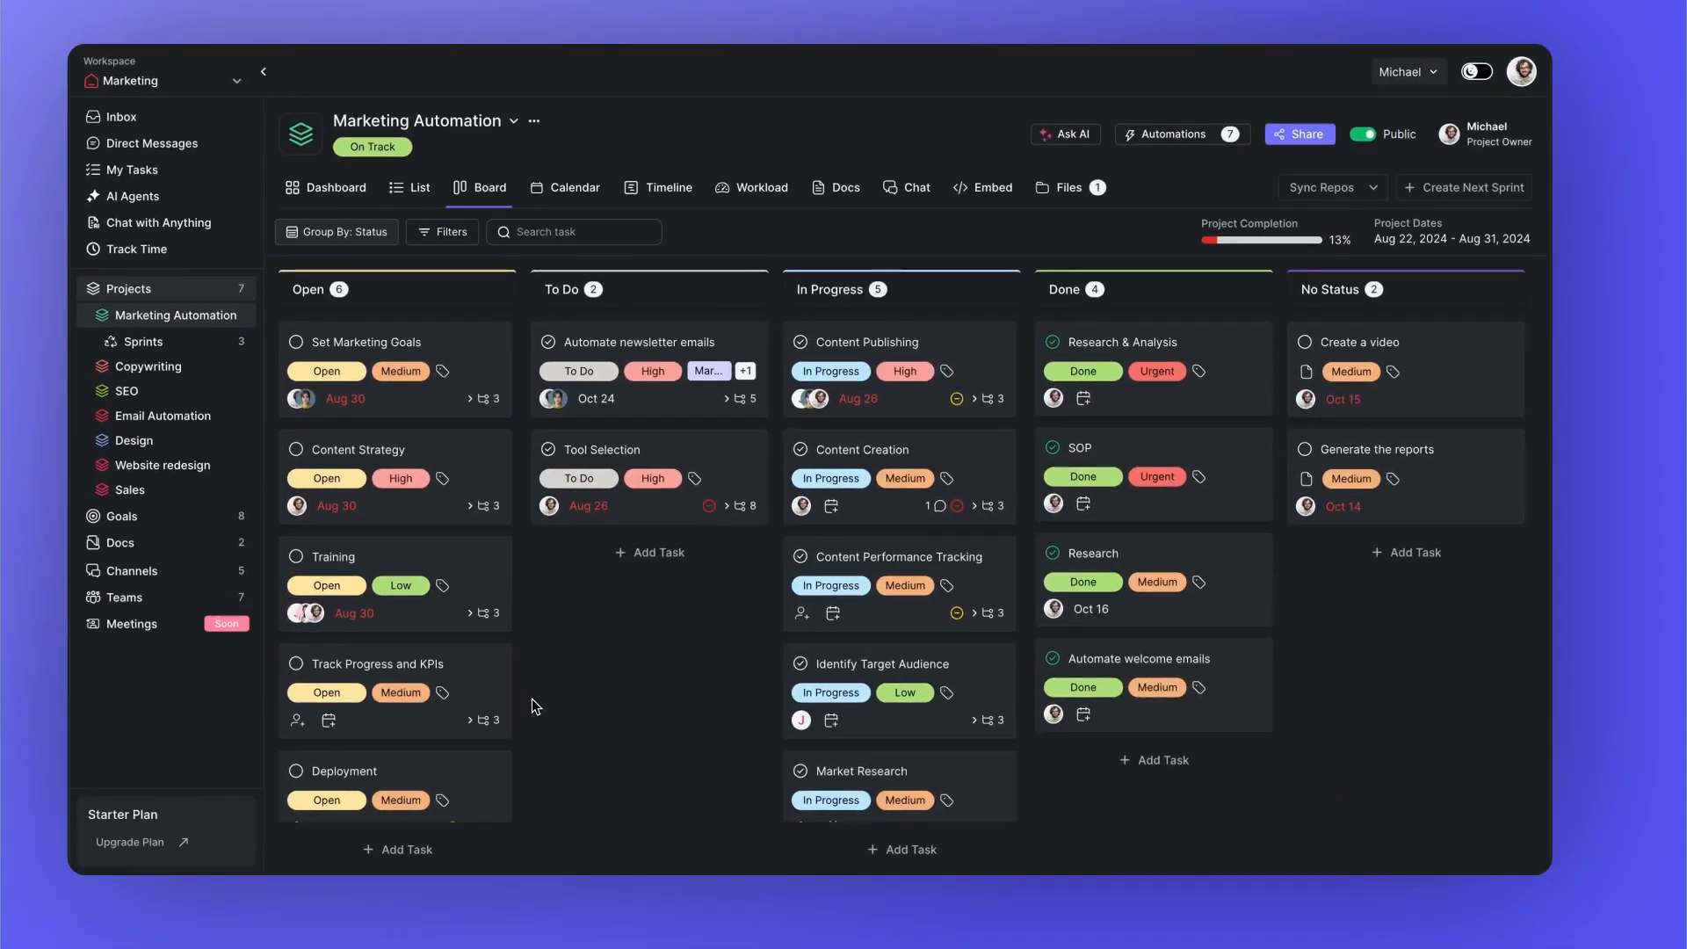
scroll(498, 651, "down", 3)
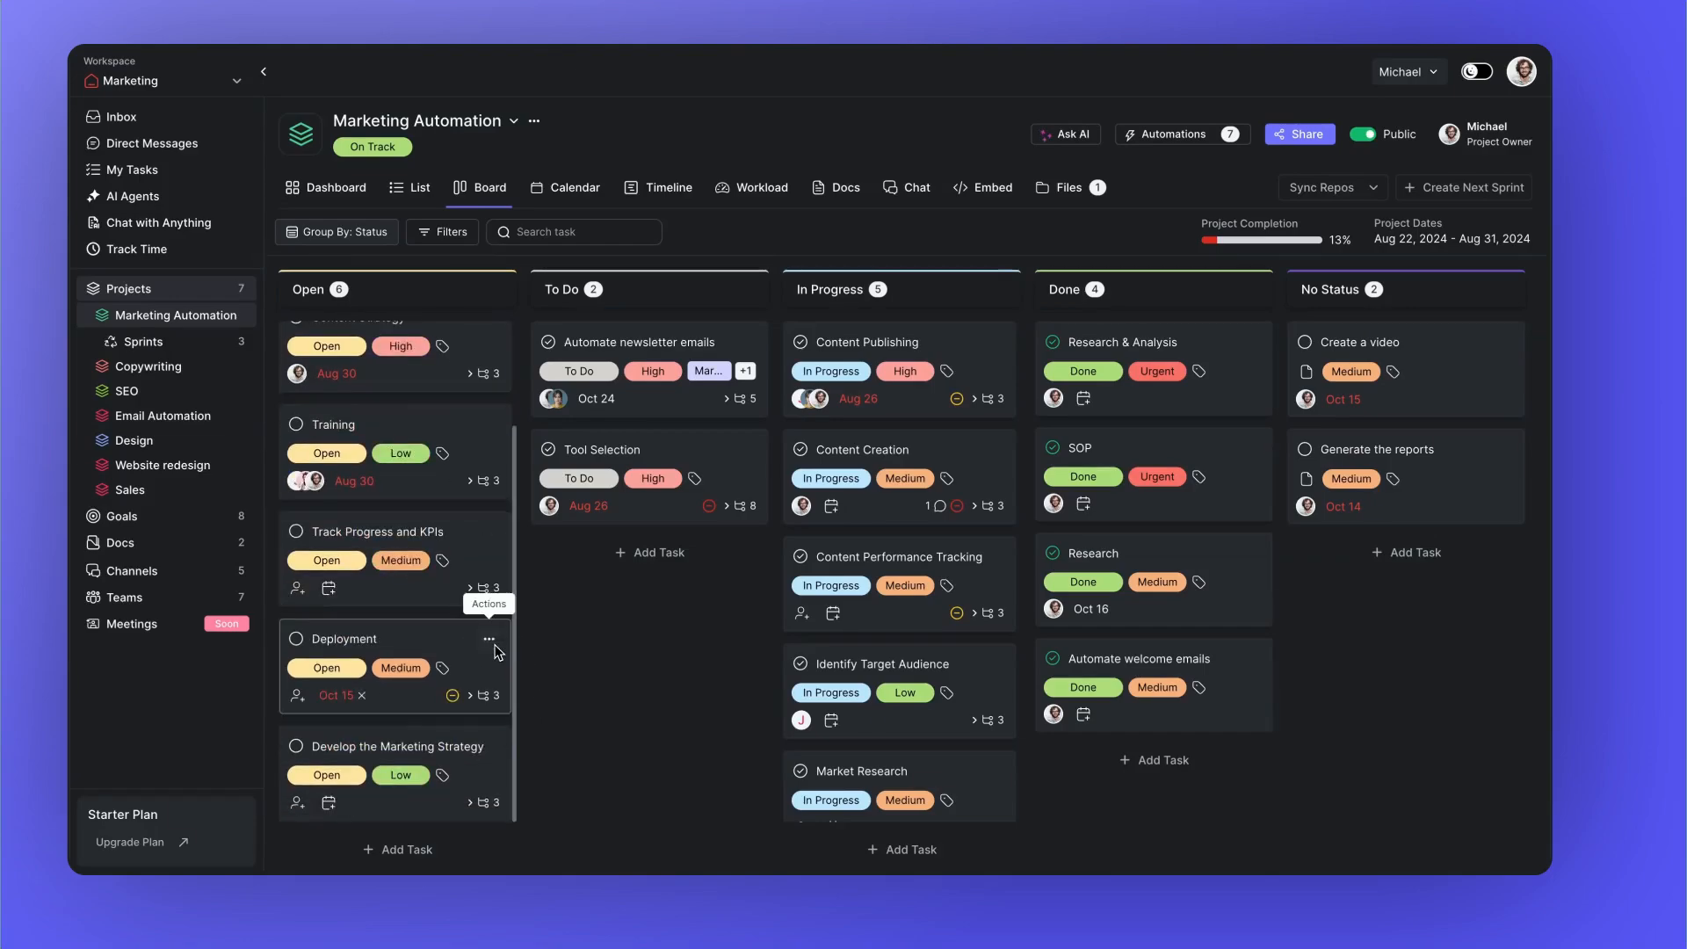
scroll(492, 615, "up", 4)
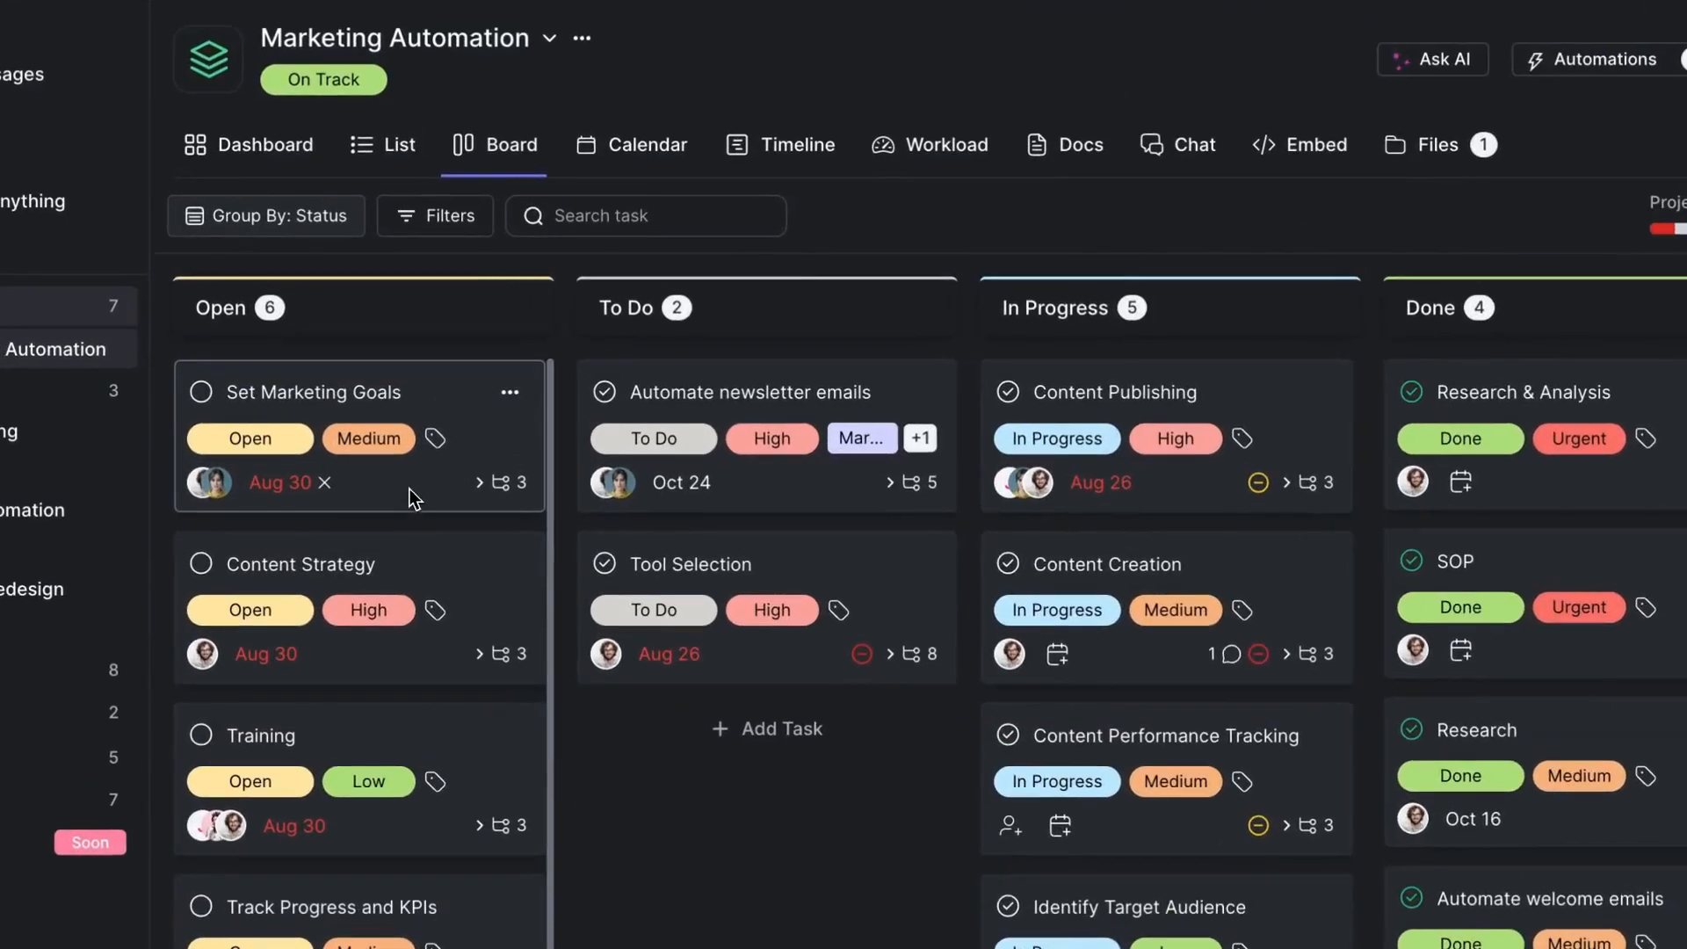
left_click_drag(409, 490, 833, 463)
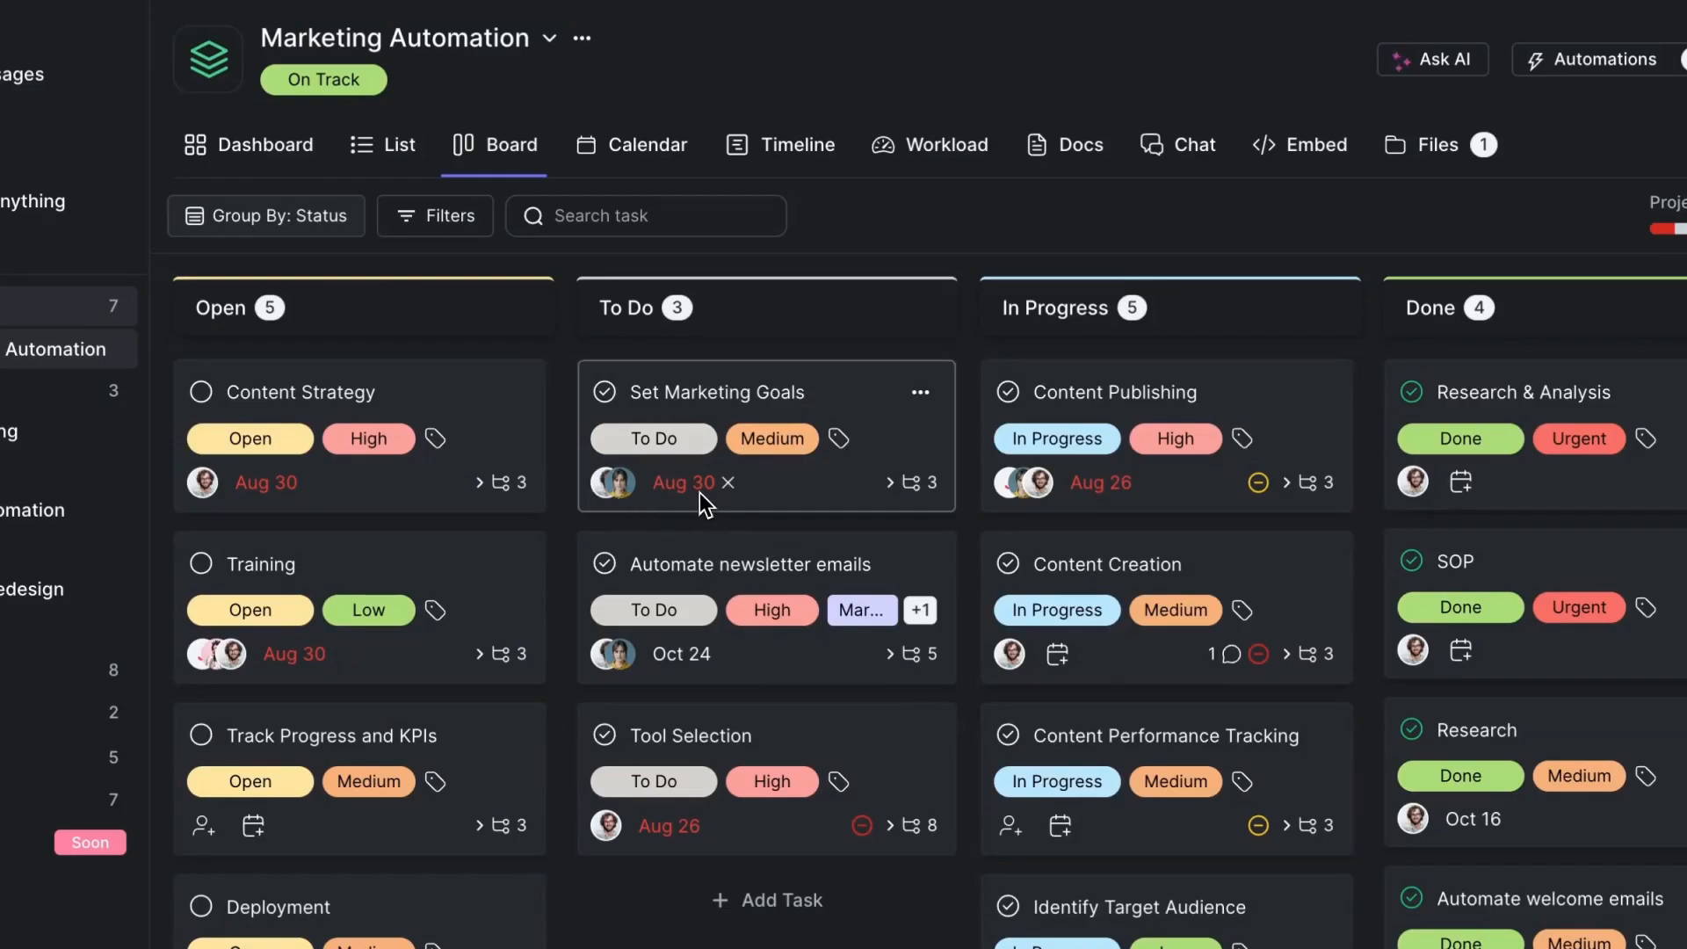
left_click(891, 489)
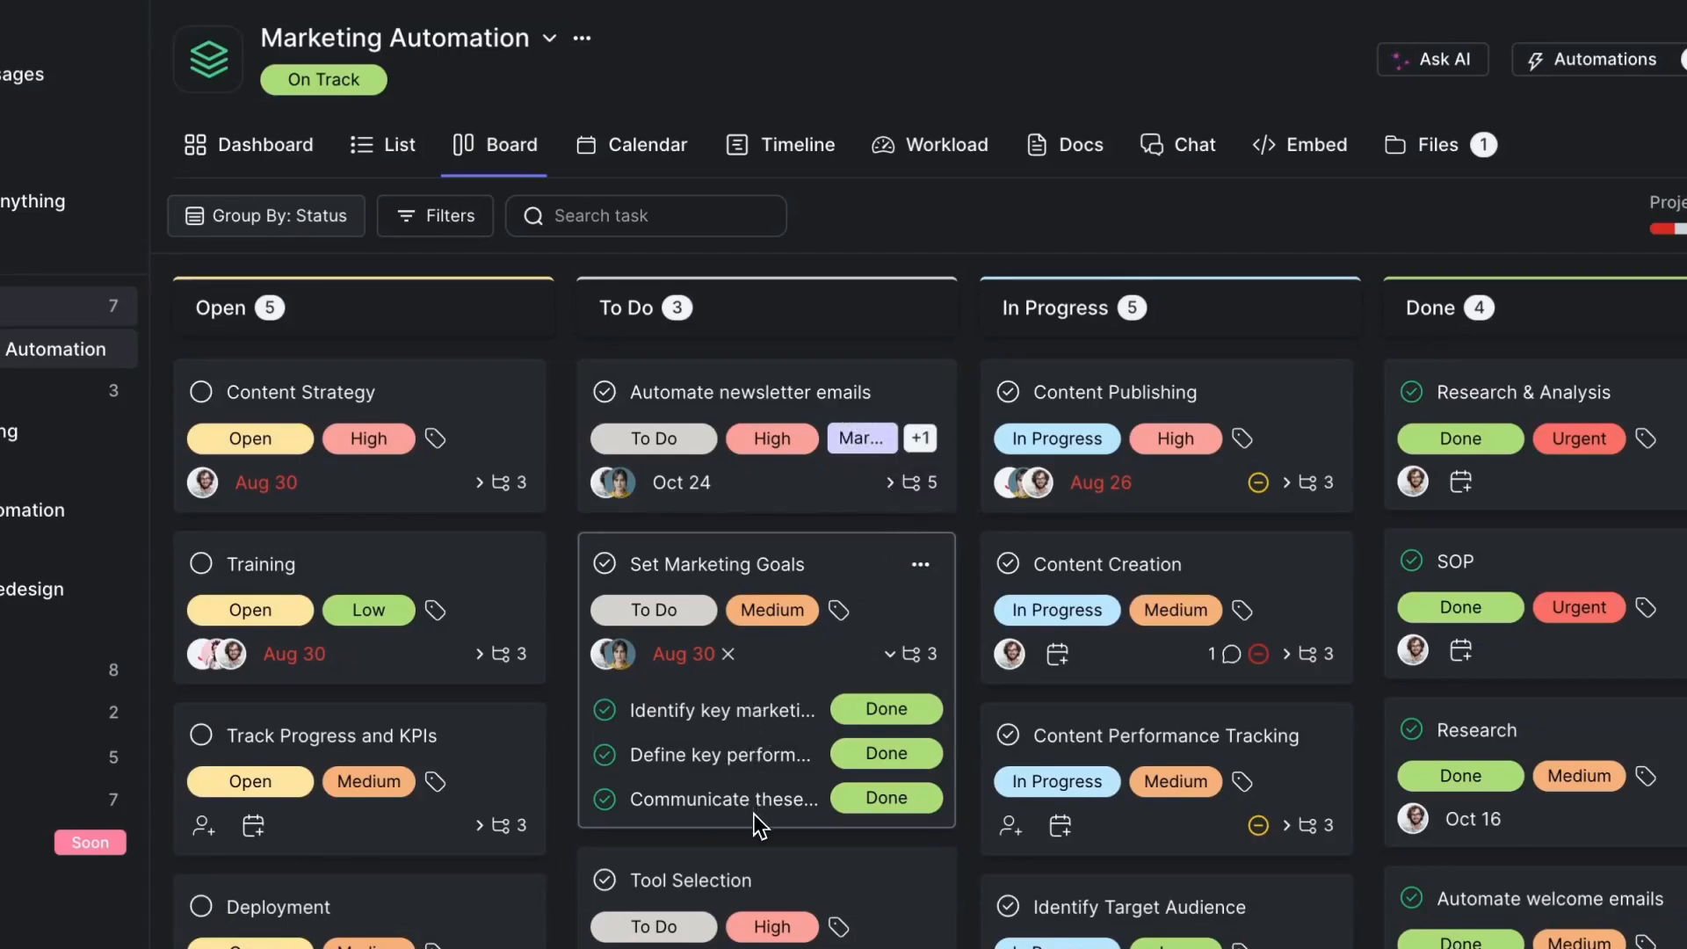
left_click(890, 654)
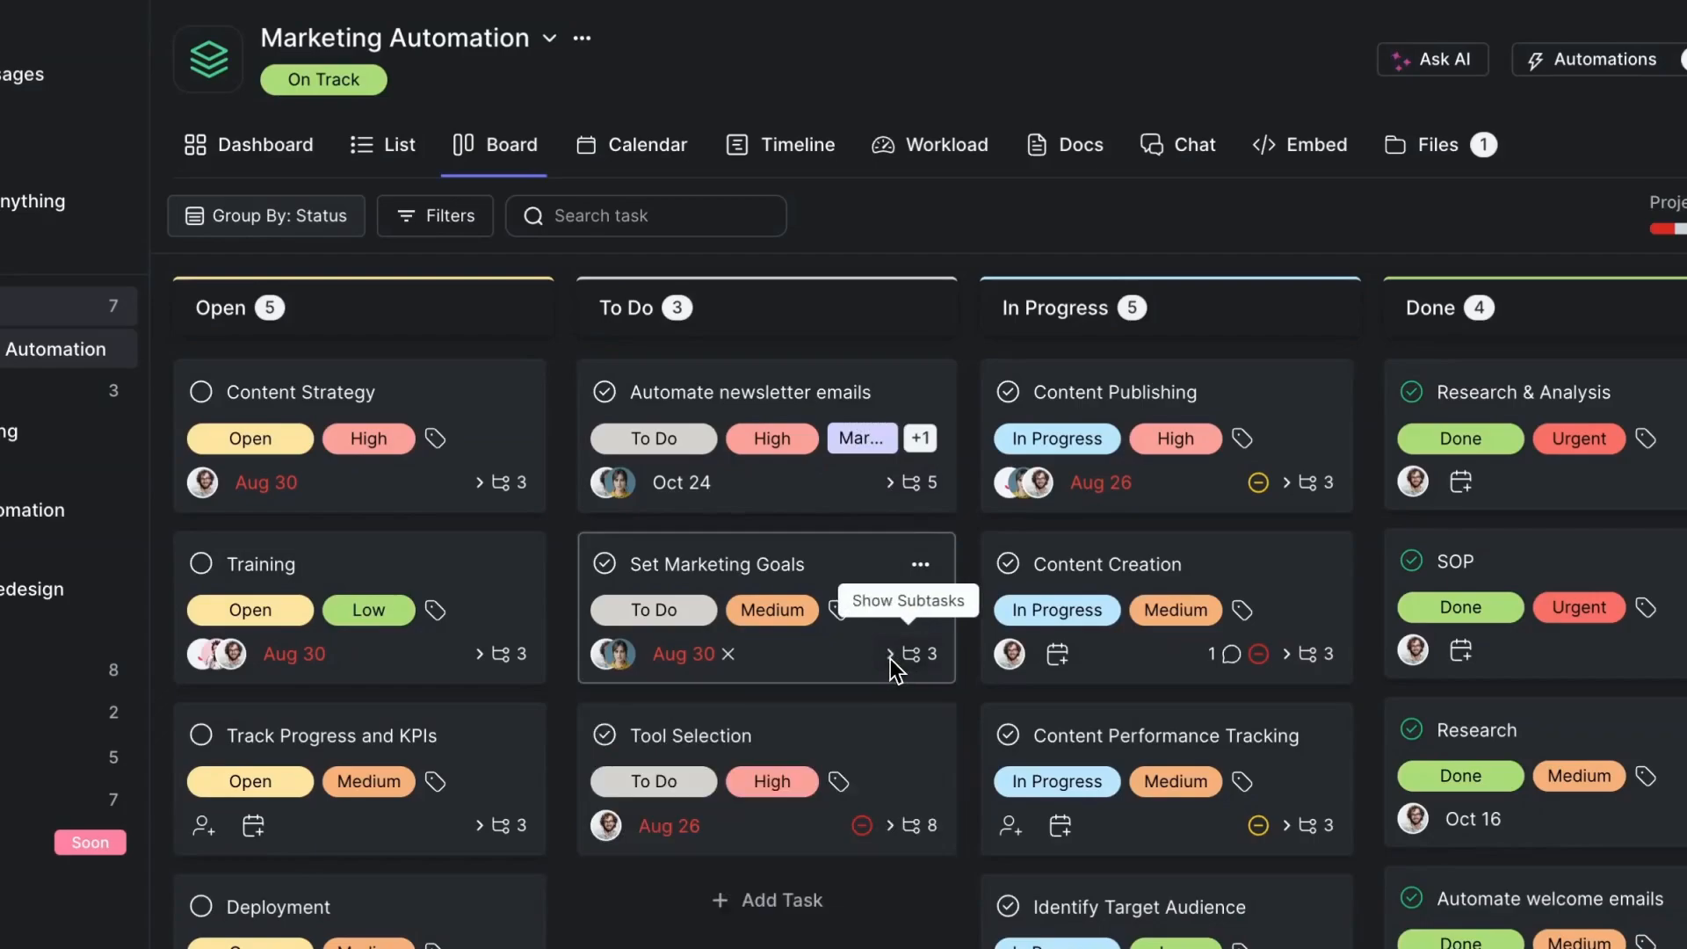